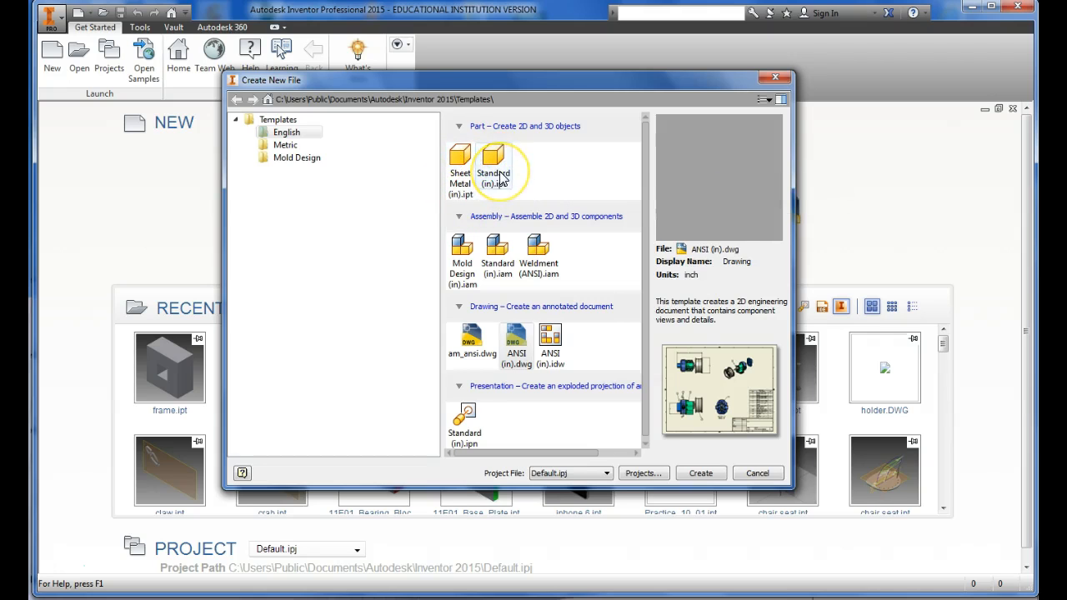
# Step: Create a new part from the Standard (in).ipt template
pyautogui.click(499, 175)
pyautogui.click(709, 475)
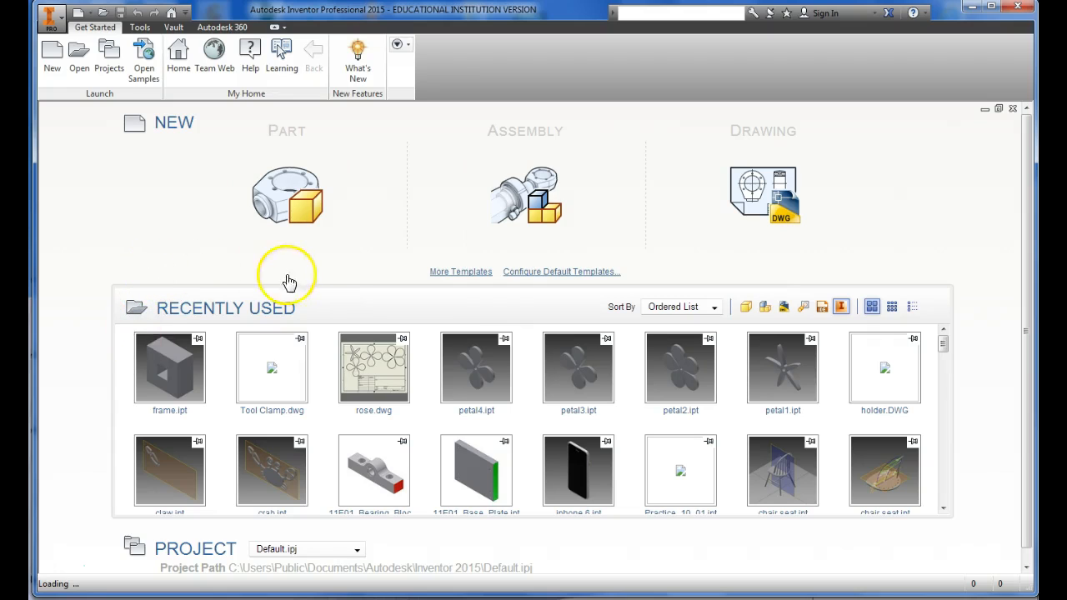
pyautogui.click(238, 235)
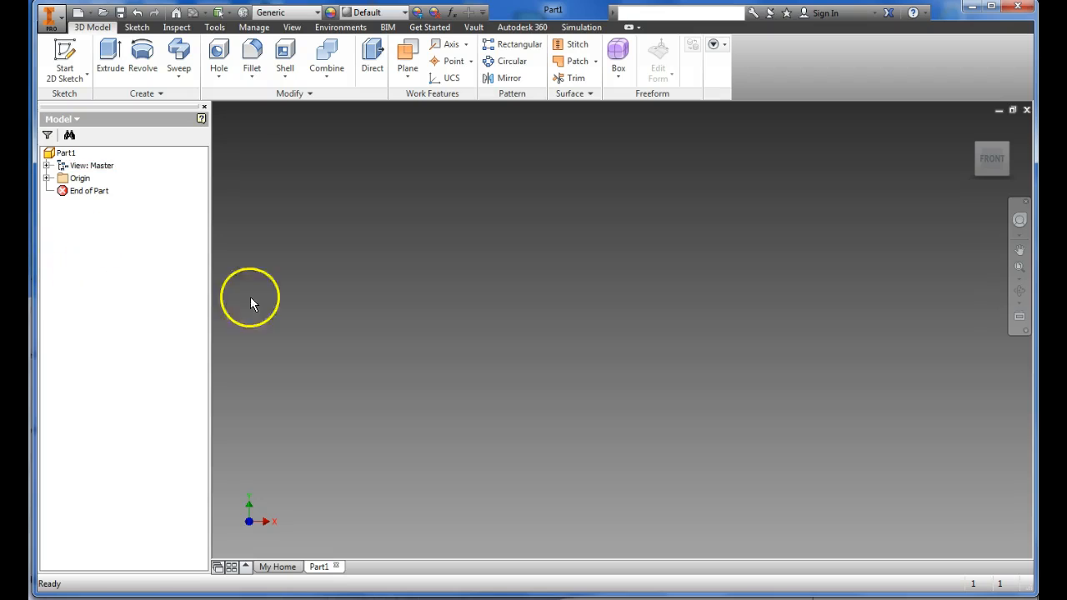
# Step: Sketch a rectangle about 0.7 in wide around the origin on the XY plane
pyautogui.click(61, 53)
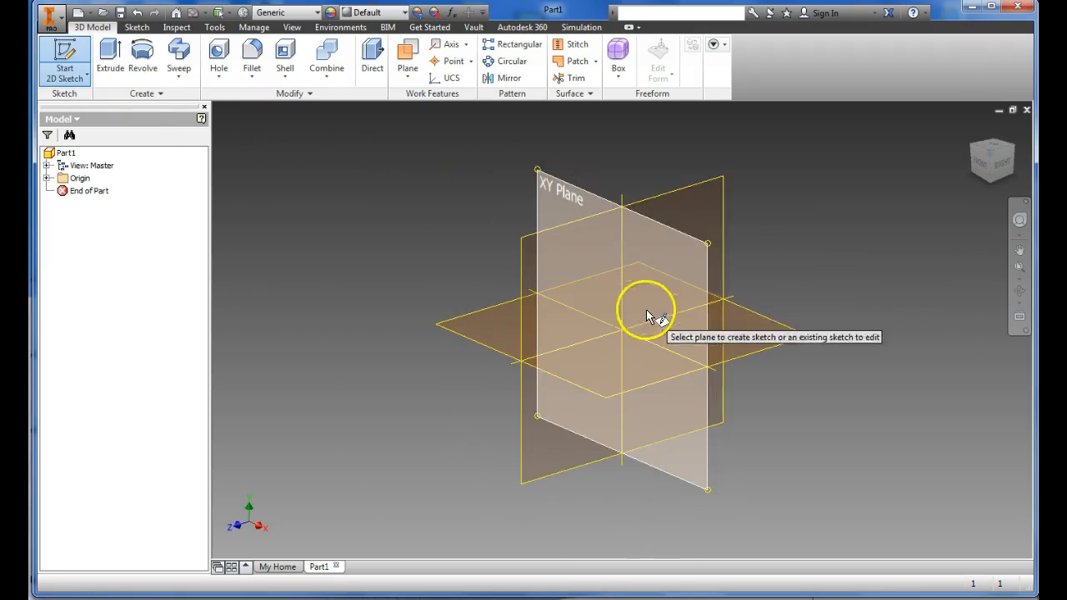
pyautogui.click(566, 199)
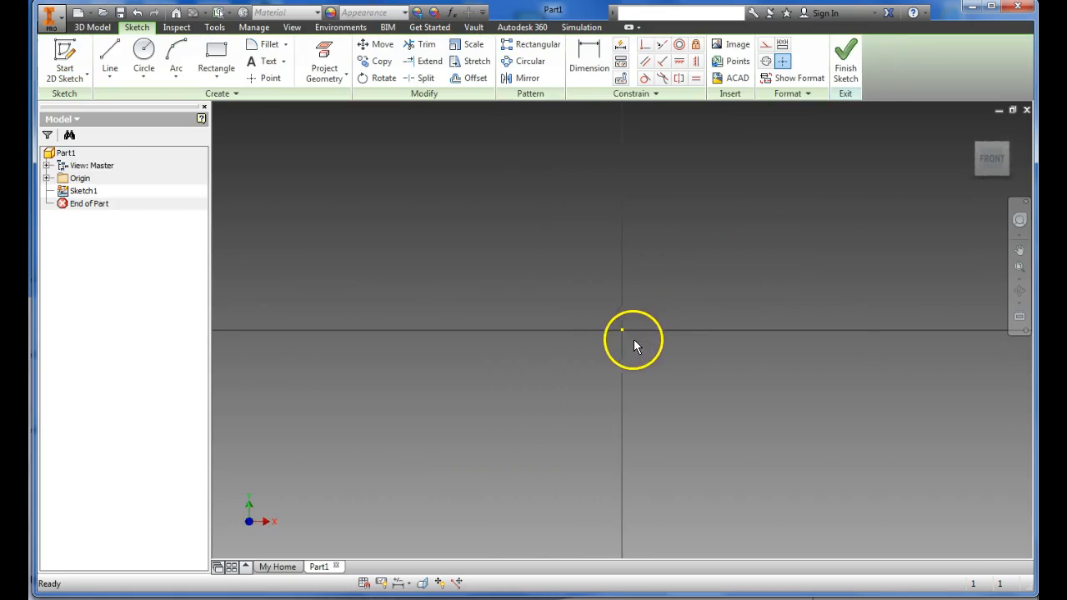
pyautogui.click(216, 60)
pyautogui.click(514, 257)
pyautogui.click(759, 438)
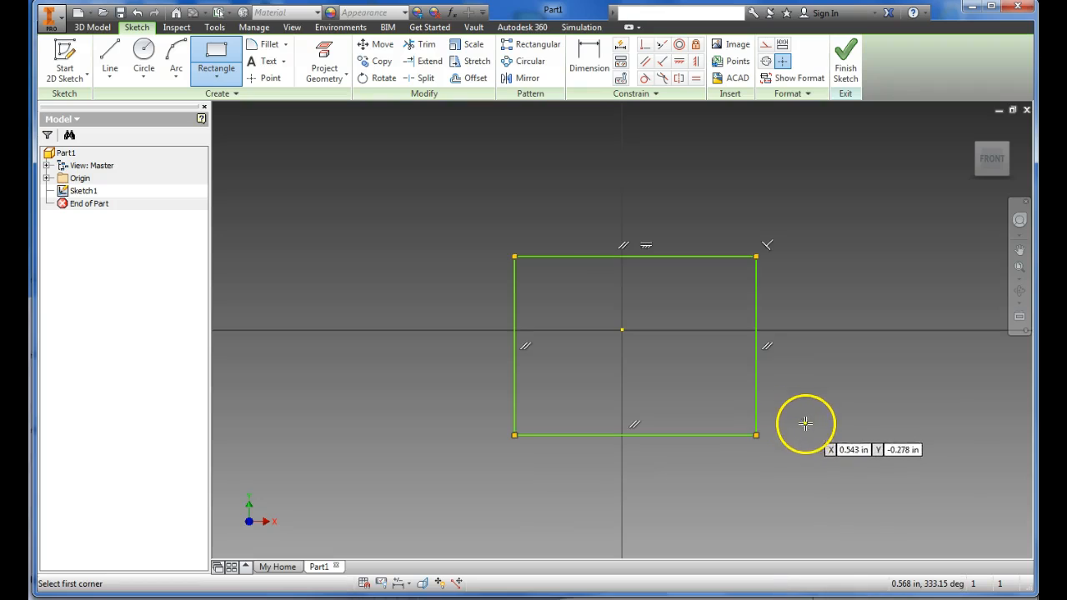
# Step: Dimension the rectangle 3 in wide and 3 in high
pyautogui.click(586, 64)
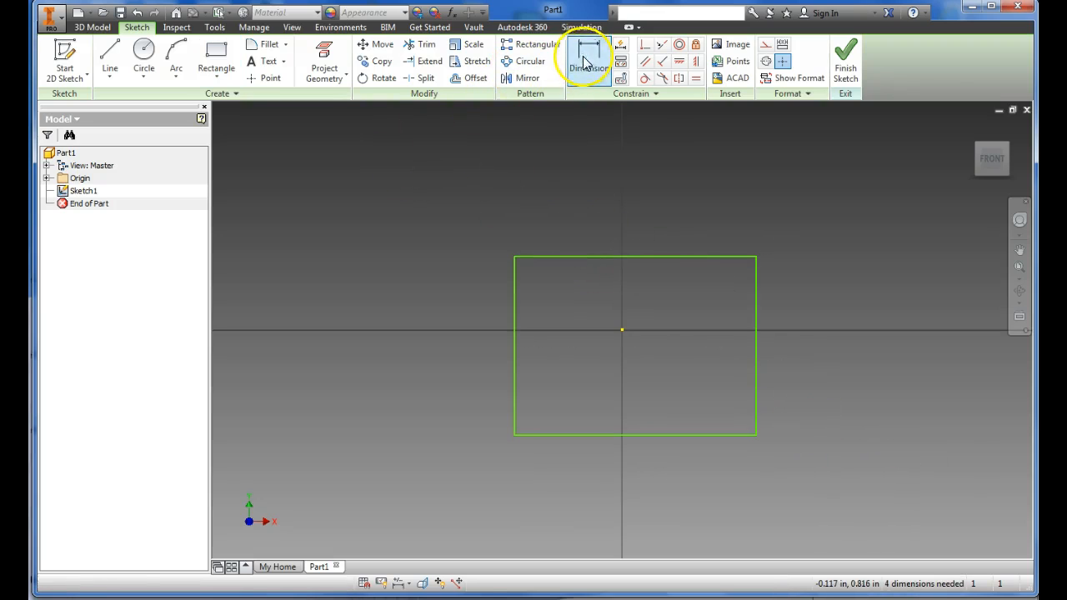
pyautogui.click(595, 256)
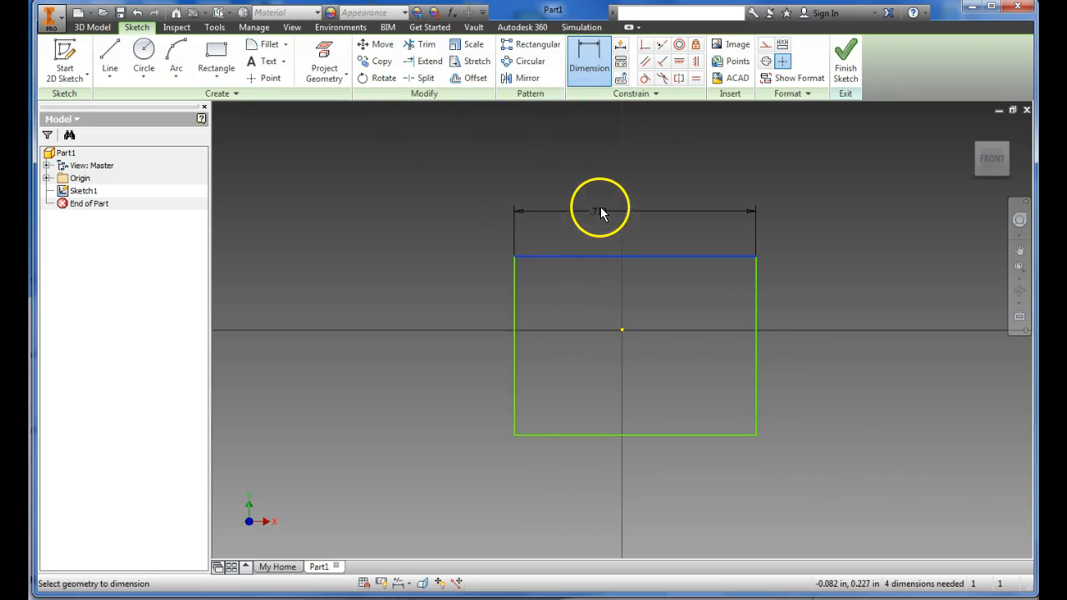
pyautogui.click(600, 187)
pyautogui.write('3')
pyautogui.press('Return')
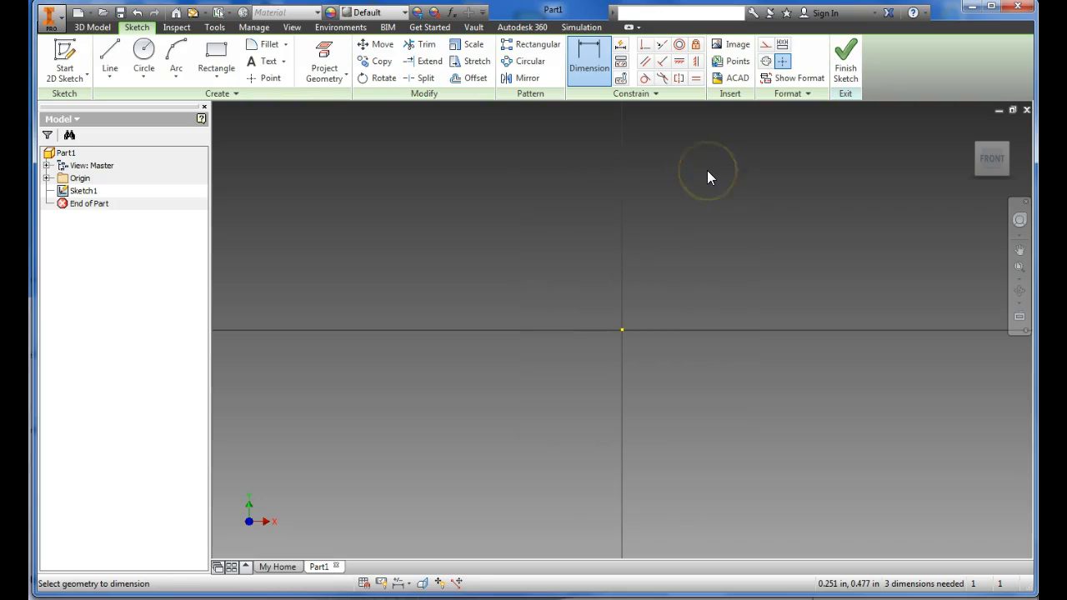
pyautogui.scroll(-5, 561, 293)
pyautogui.click(484, 284)
pyautogui.click(418, 282)
pyautogui.write('3')
pyautogui.press('Return')
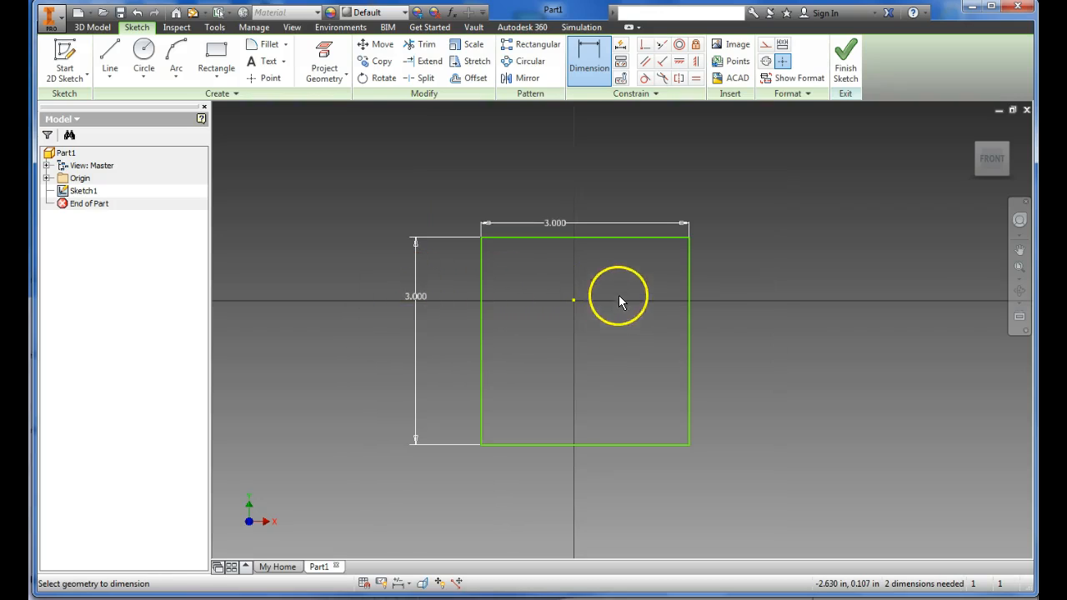
# Step: Centre the square on the origin by dimensioning its upper and left edges 1.5 in from the origin point
pyautogui.click(582, 239)
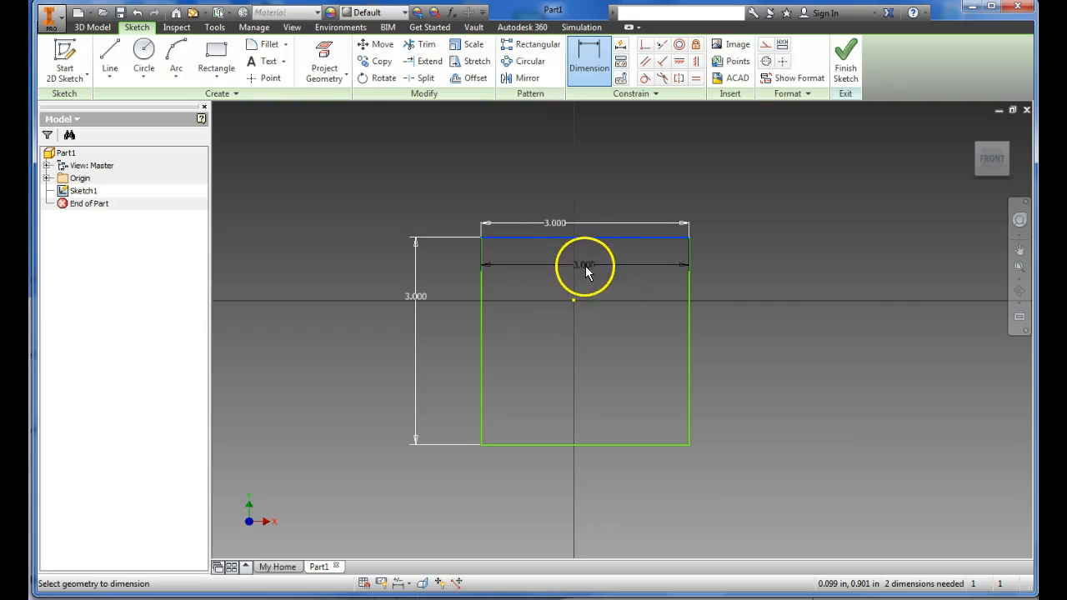
pyautogui.click(572, 298)
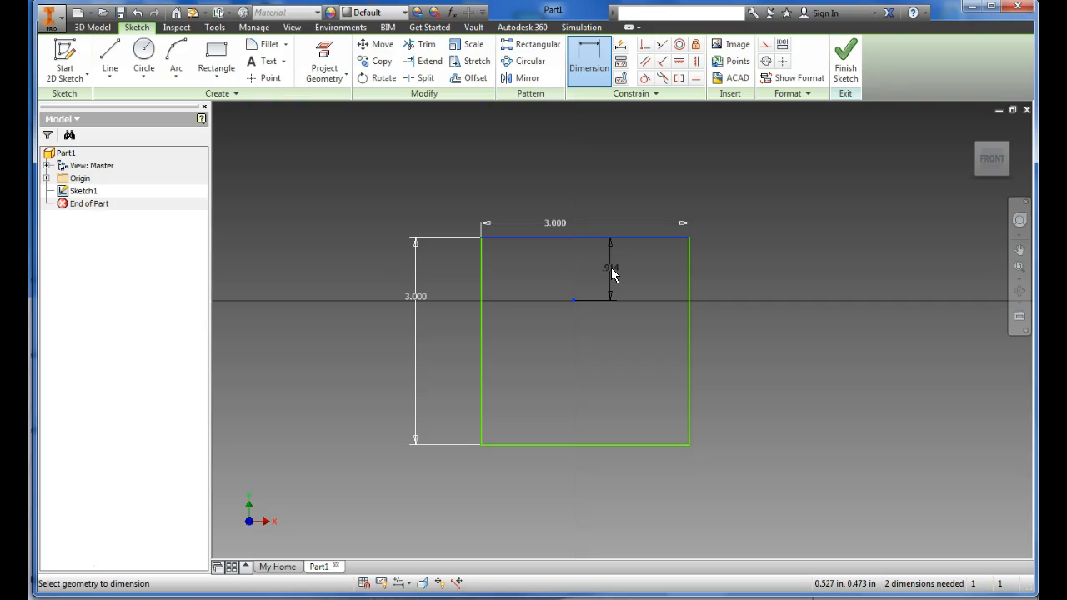
pyautogui.click(611, 267)
pyautogui.write('1.5')
pyautogui.press('Return')
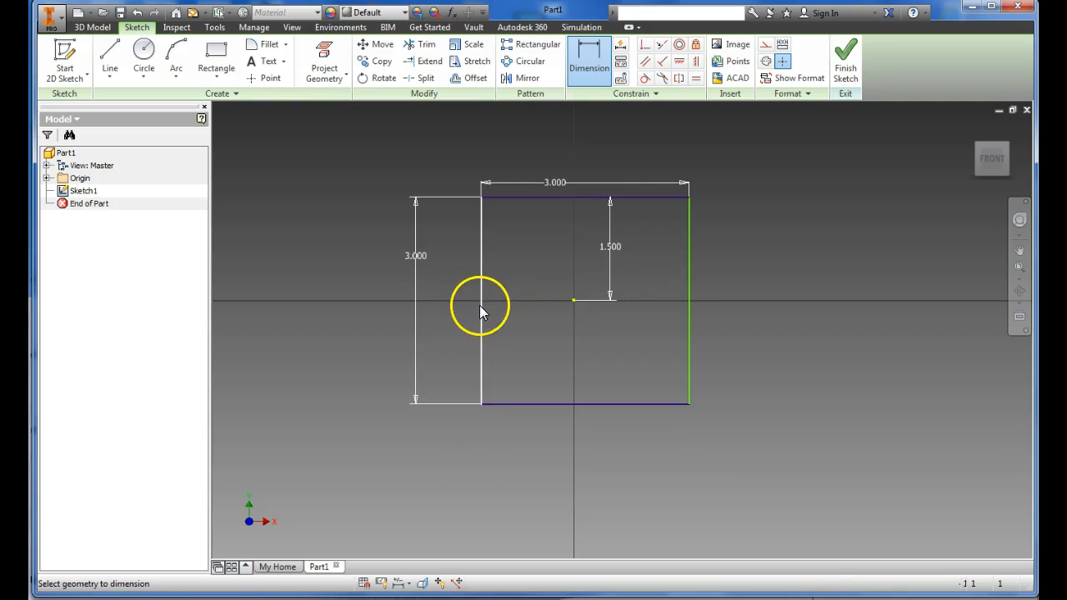
pyautogui.click(574, 302)
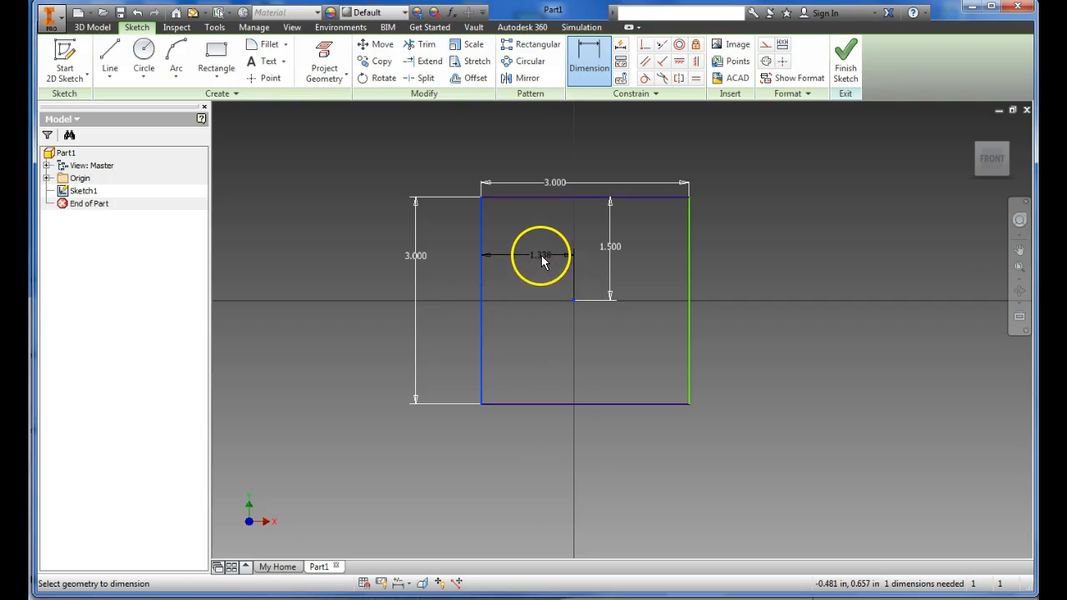
pyautogui.click(540, 255)
pyautogui.write('1.5')
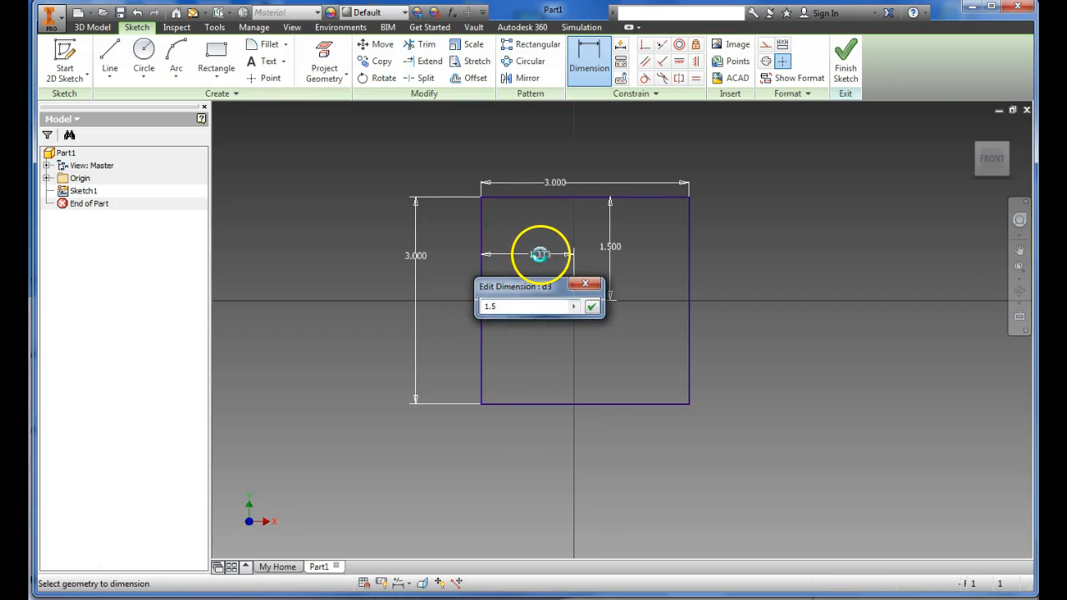
pyautogui.press('Return')
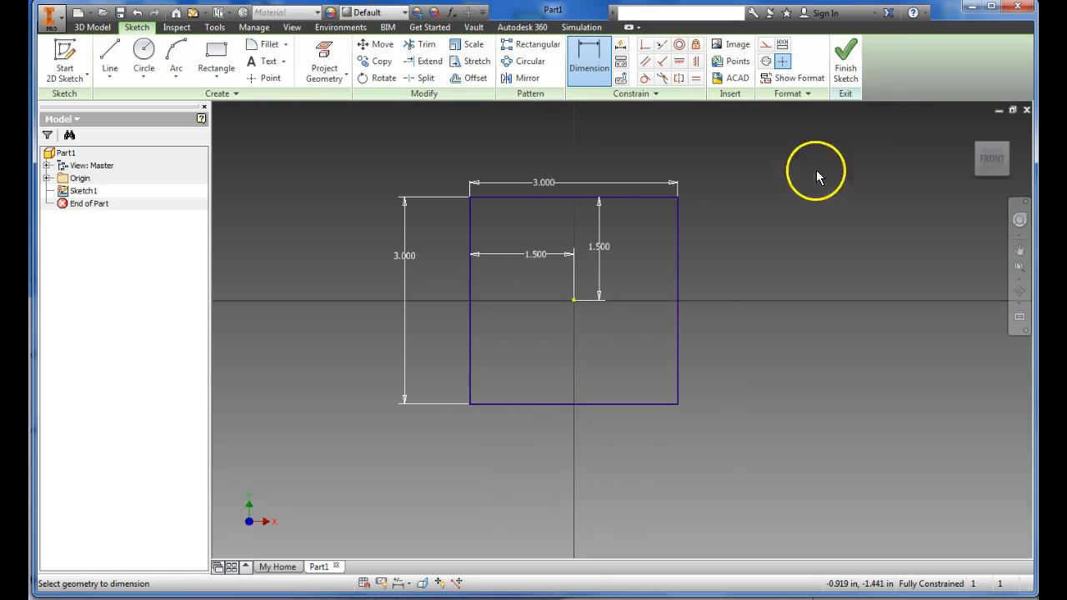
# Step: Finish the sketch and extrude the square profile 1.5 in as a solid
pyautogui.click(845, 59)
pyautogui.scroll(6, 579, 312)
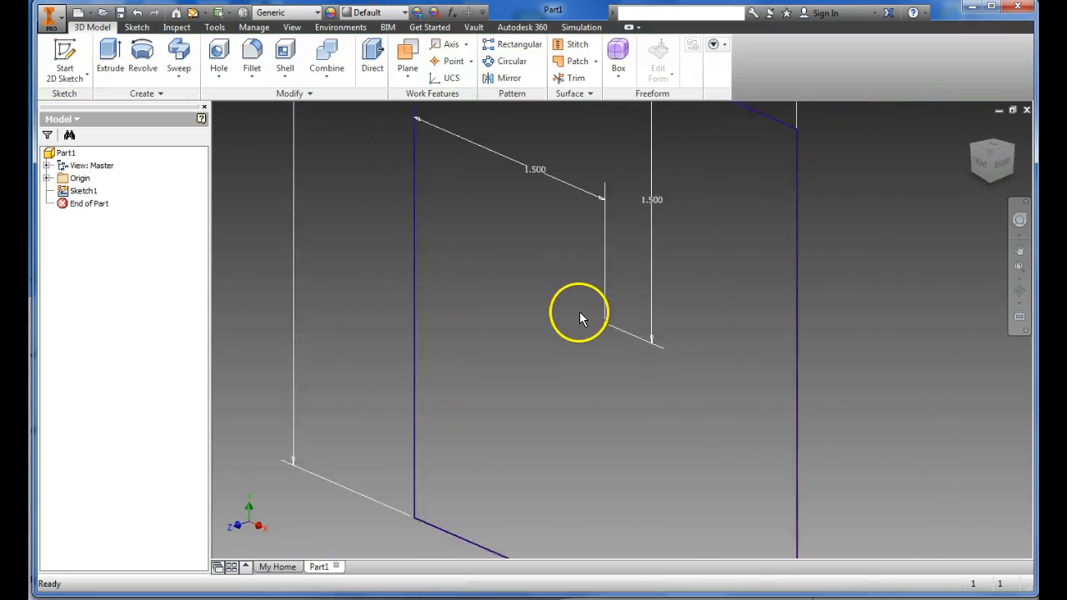
pyautogui.click(115, 45)
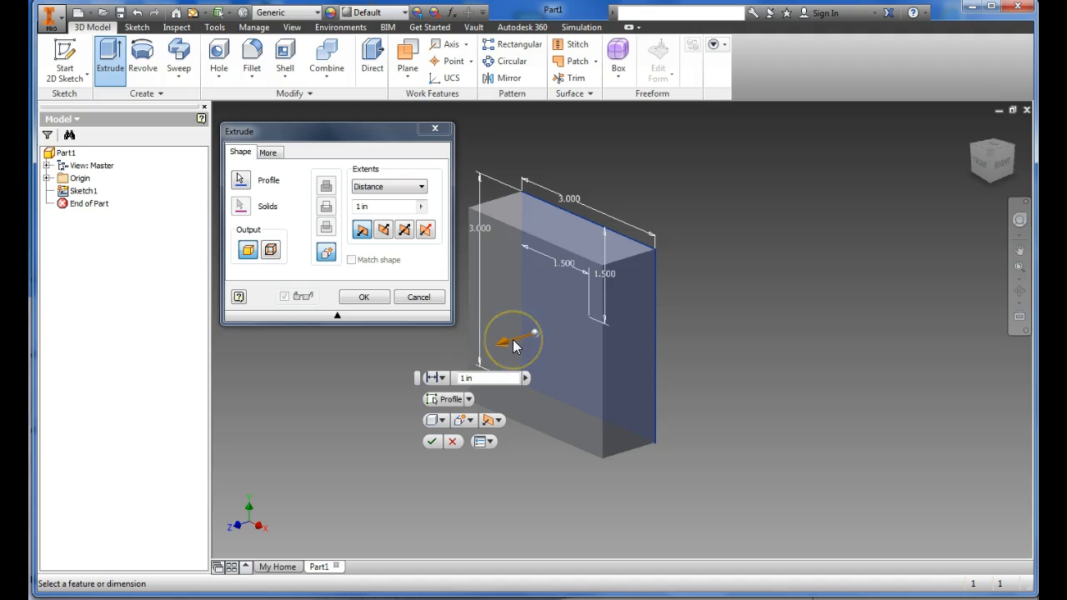
pyautogui.write('15')
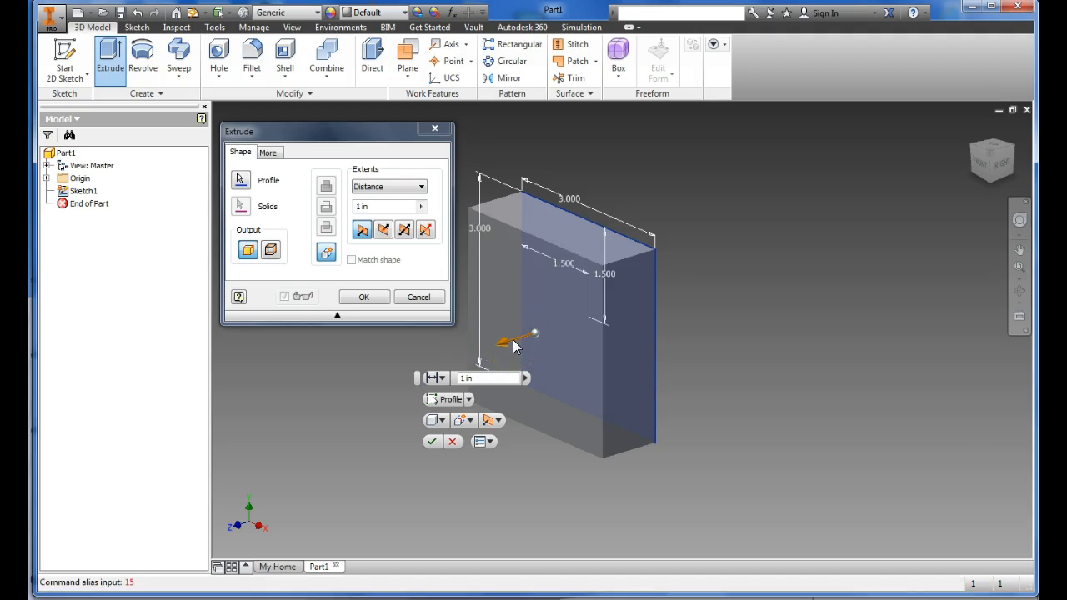
pyautogui.click(359, 207)
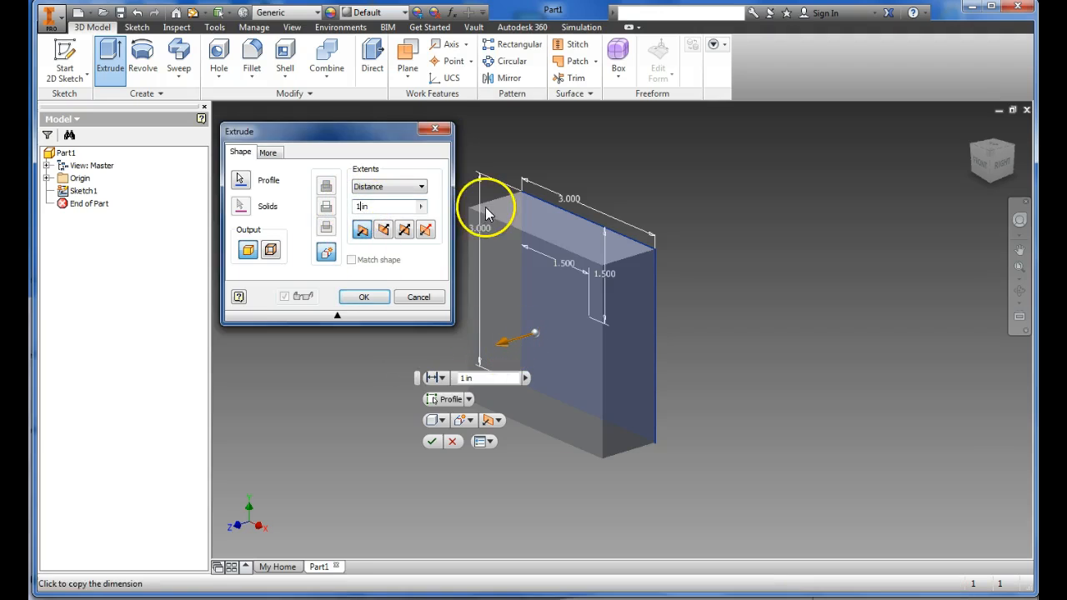
pyautogui.write('.5')
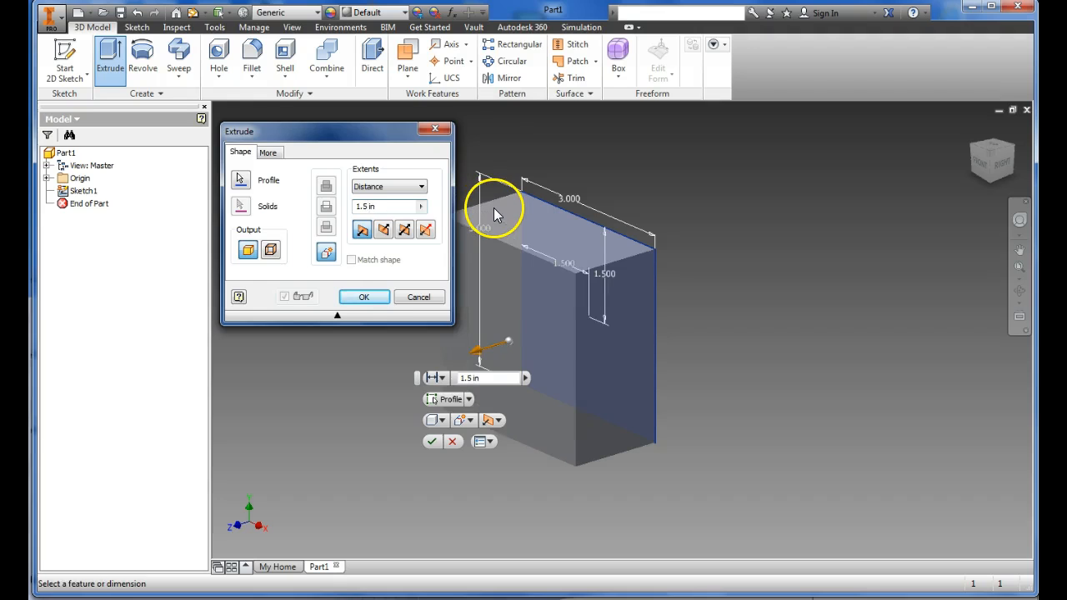
pyautogui.press('Return')
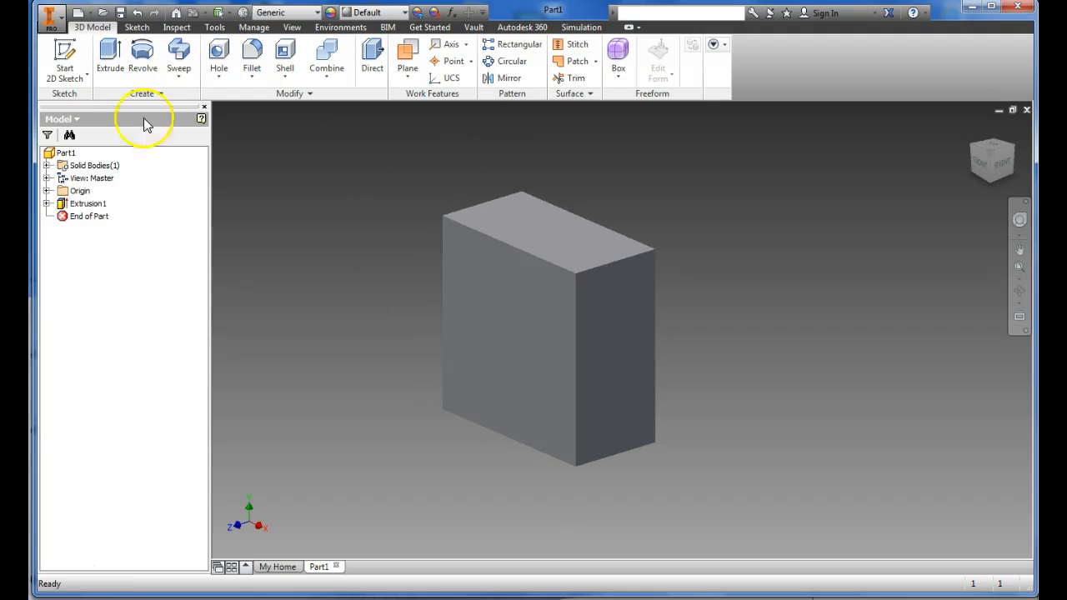
# Step: Start a sketch on the block's front face and draw a small rectangle around the origin
pyautogui.click(66, 52)
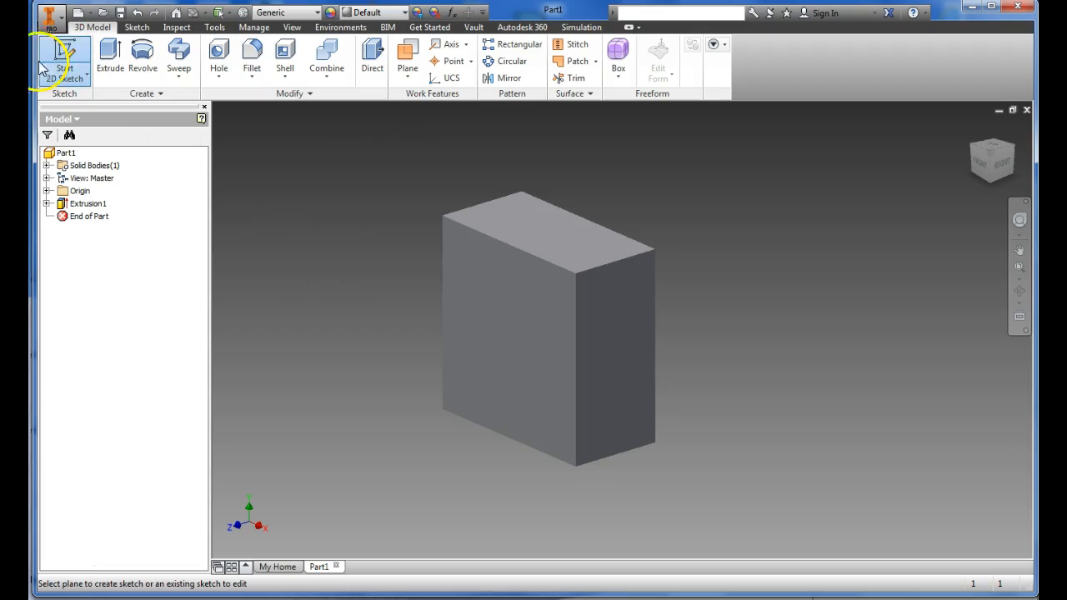
pyautogui.click(513, 343)
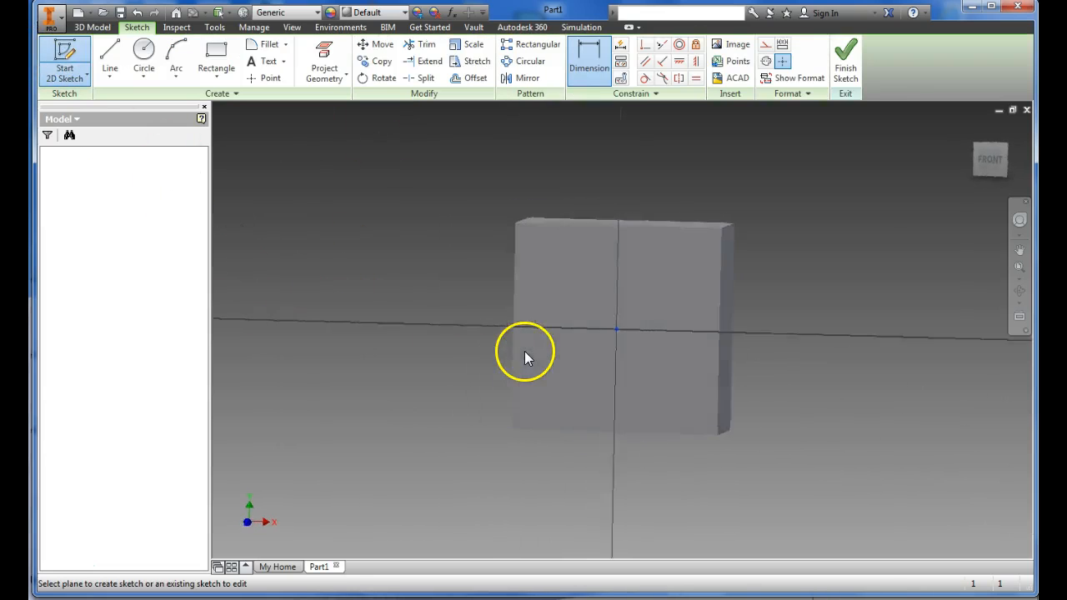
pyautogui.click(216, 57)
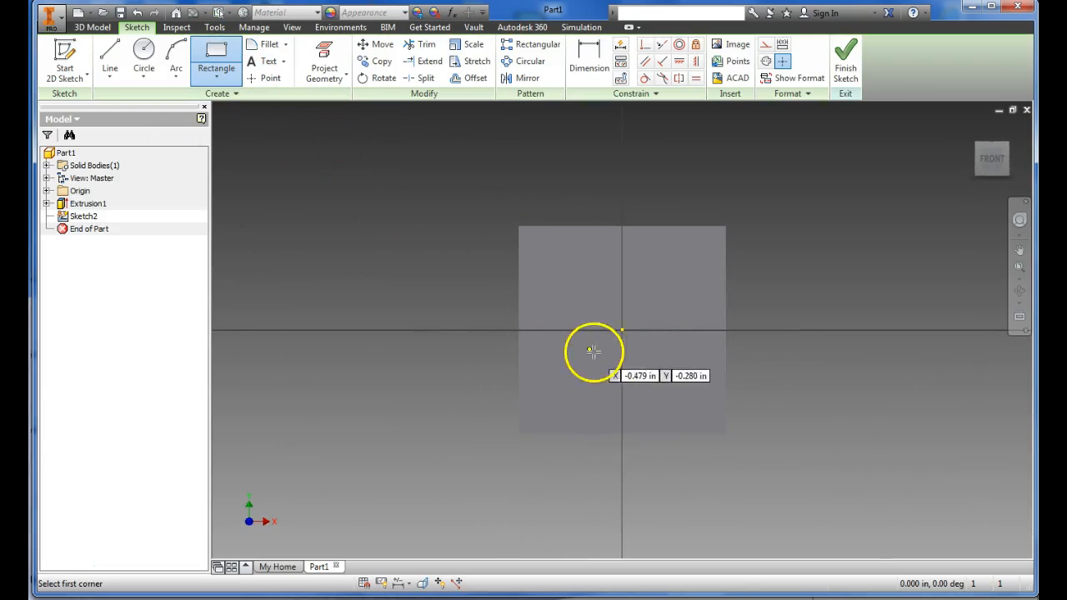
pyautogui.click(583, 294)
pyautogui.click(662, 370)
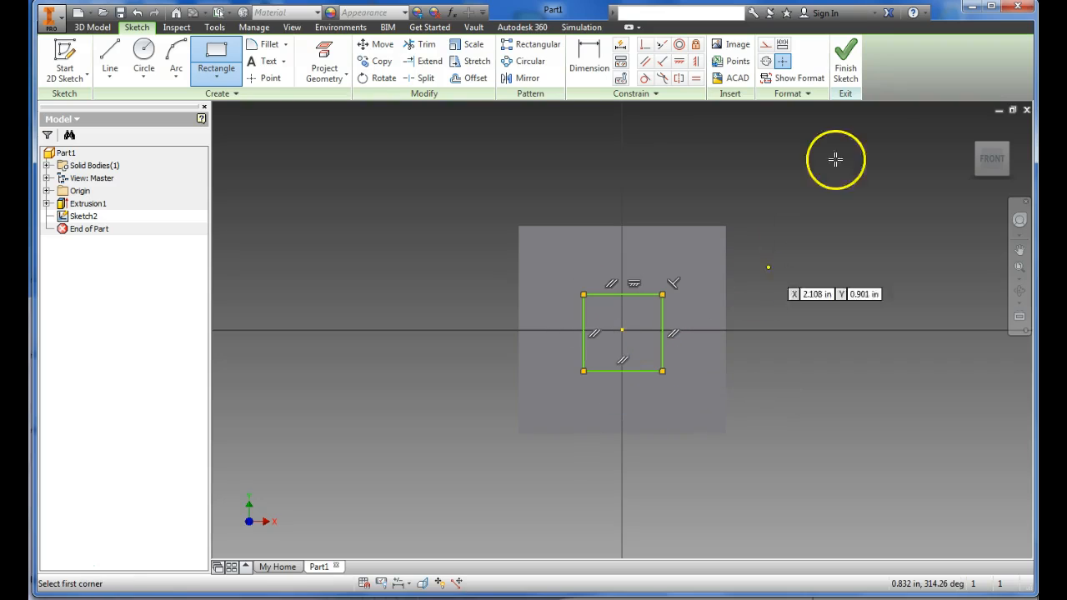
# Step: Finish the sketch and extrude the small rectangle as a 1.5 in cut through the block
pyautogui.click(846, 67)
pyautogui.click(110, 57)
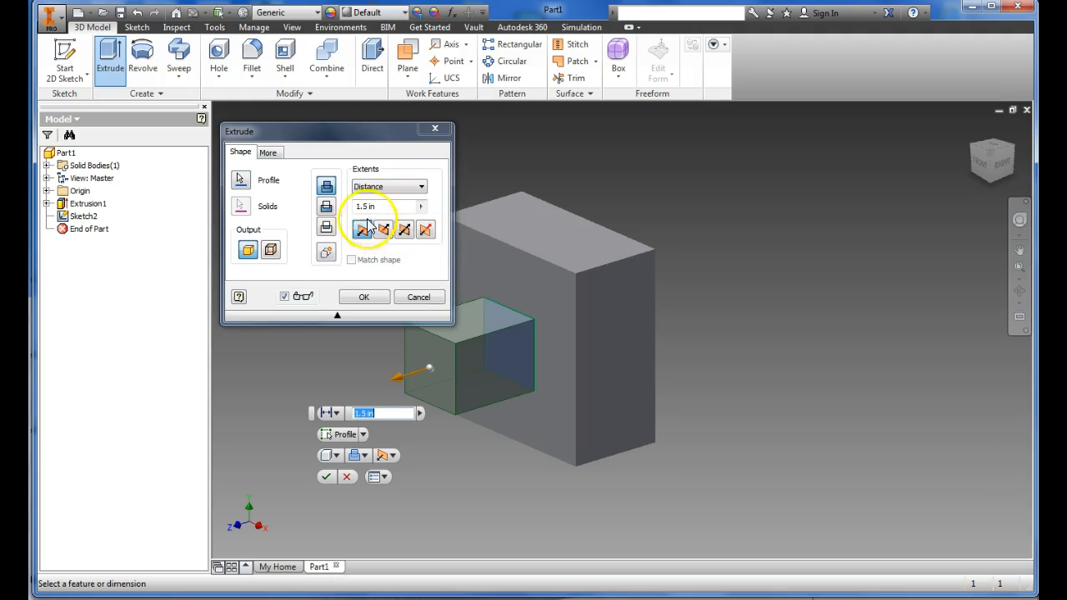
pyautogui.click(327, 208)
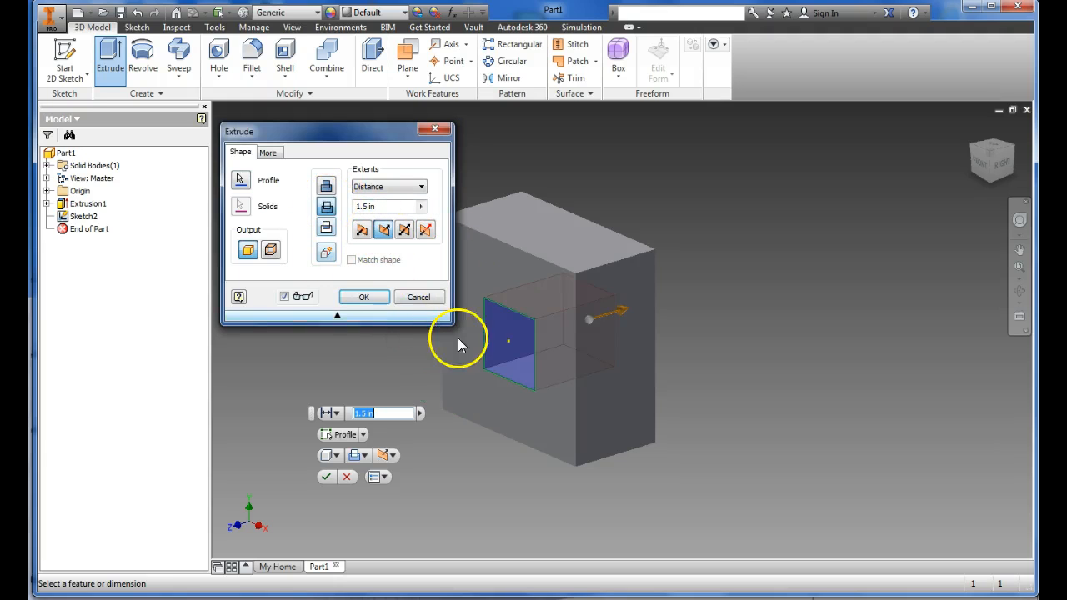
pyautogui.click(364, 298)
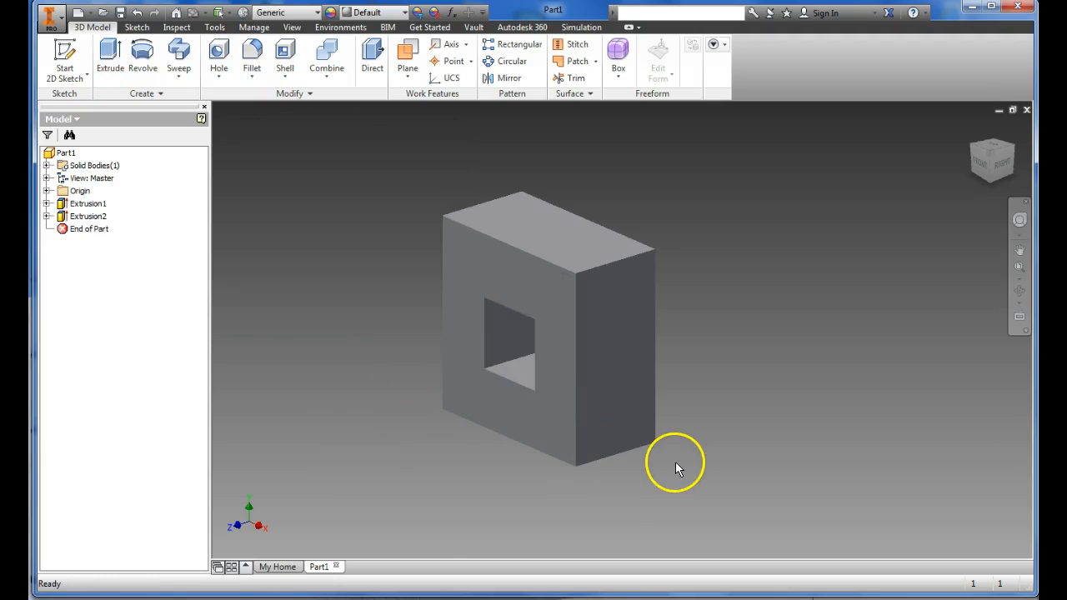
pyautogui.rightClick(664, 493)
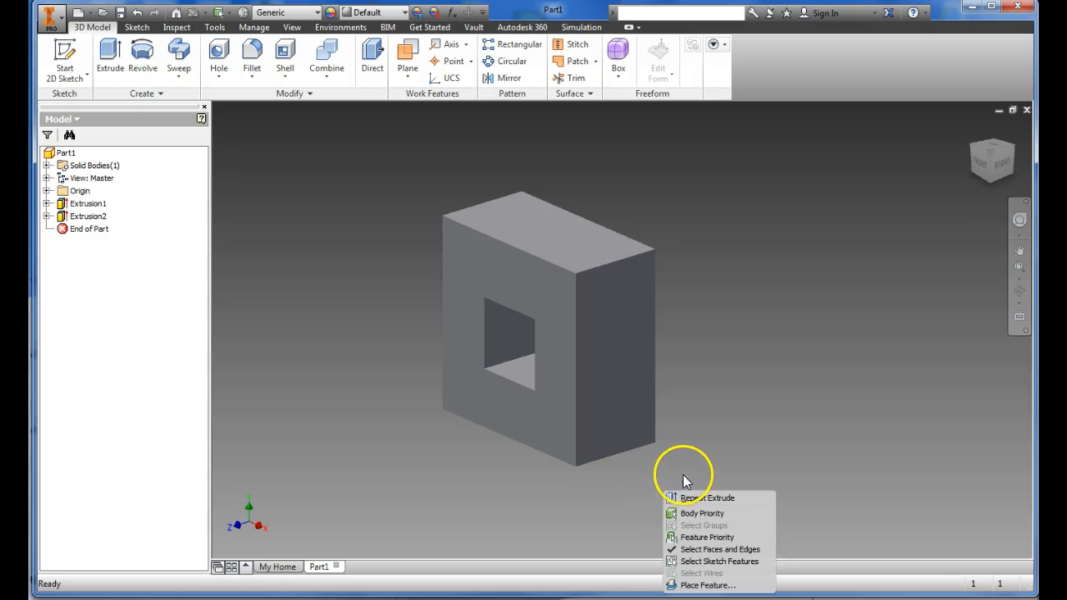
pyautogui.click(709, 446)
pyautogui.moveTo(698, 463); pyautogui.dragTo(765, 433, button='middle')
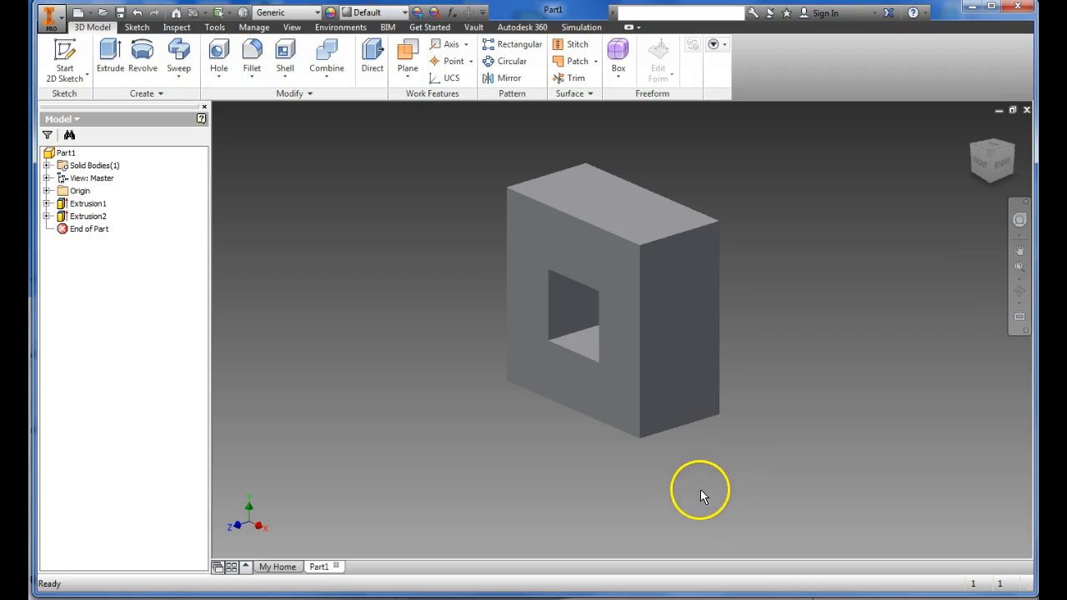
pyautogui.click(992, 167)
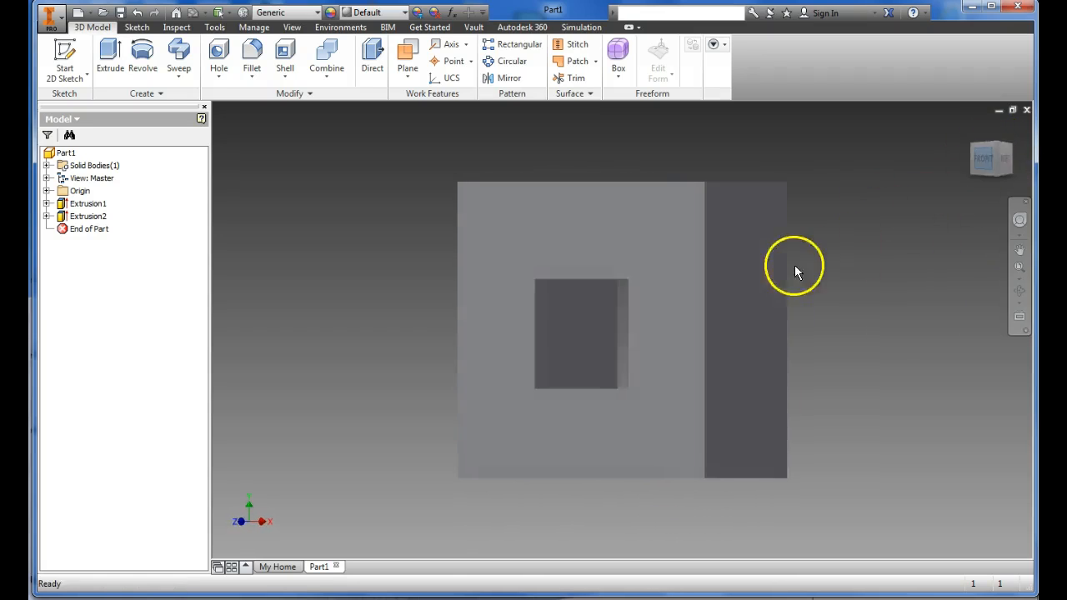
# Step: Delete the block's base extrusion together with its sketch and the dependent rectangular cut
pyautogui.click(89, 205)
pyautogui.rightClick(89, 207)
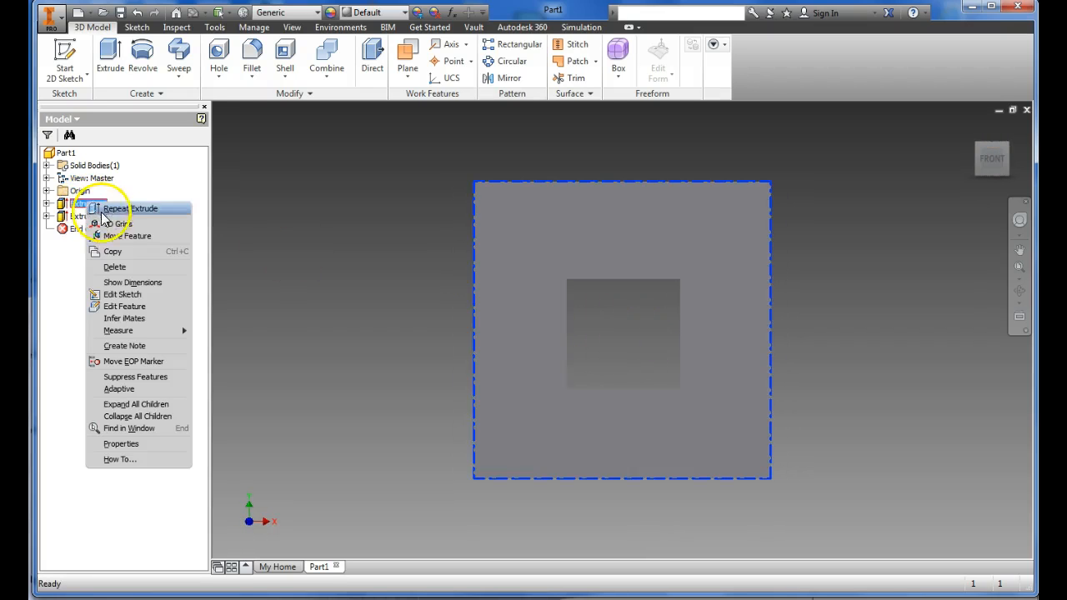
pyautogui.click(145, 279)
pyautogui.click(213, 187)
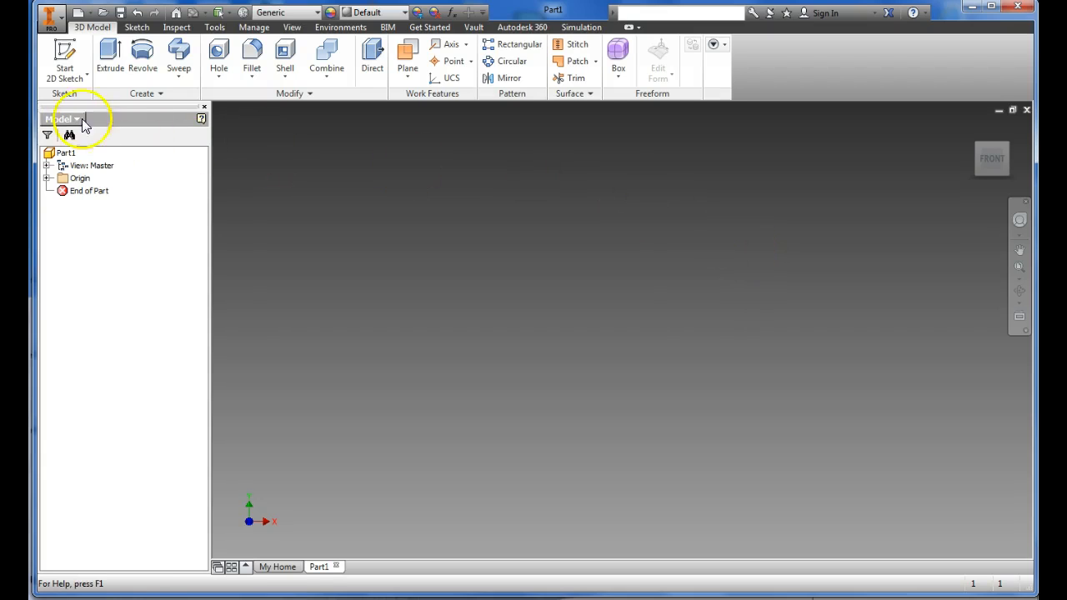
# Step: Start a new sketch on the XY plane and draw a rectangle above and to the right of the origin
pyautogui.click(64, 57)
pyautogui.click(554, 201)
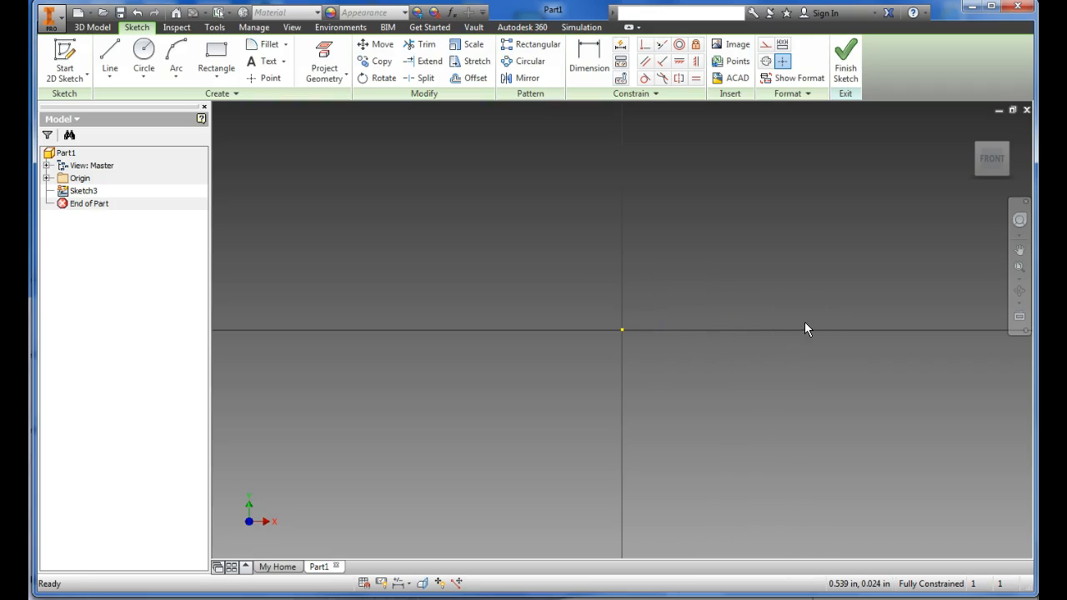
pyautogui.click(213, 70)
pyautogui.moveTo(684, 297)
pyautogui.mouseDown(button='middle')
pyautogui.moveTo(687, 281)
pyautogui.moveTo(582, 309)
pyautogui.mouseUp(button='middle')
pyautogui.click(602, 267)
pyautogui.click(718, 340)
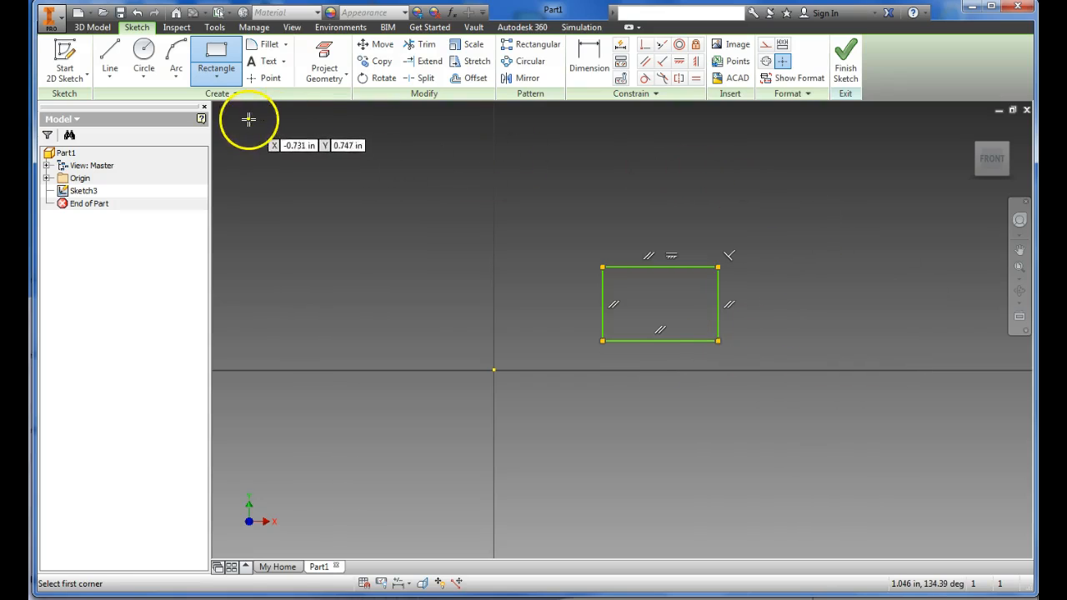
# Step: Dimension the rectangle's width and height to 0.5 in each
pyautogui.click(589, 58)
pyautogui.click(654, 266)
pyautogui.click(654, 230)
pyautogui.write('.5')
pyautogui.press('Return')
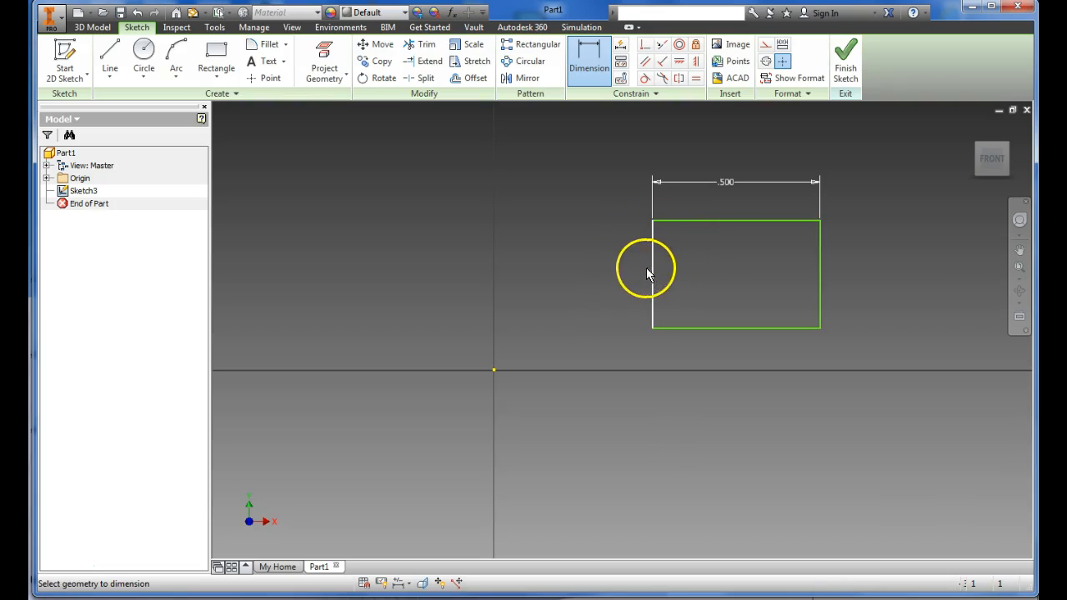
pyautogui.click(651, 268)
pyautogui.click(600, 266)
pyautogui.write('.5')
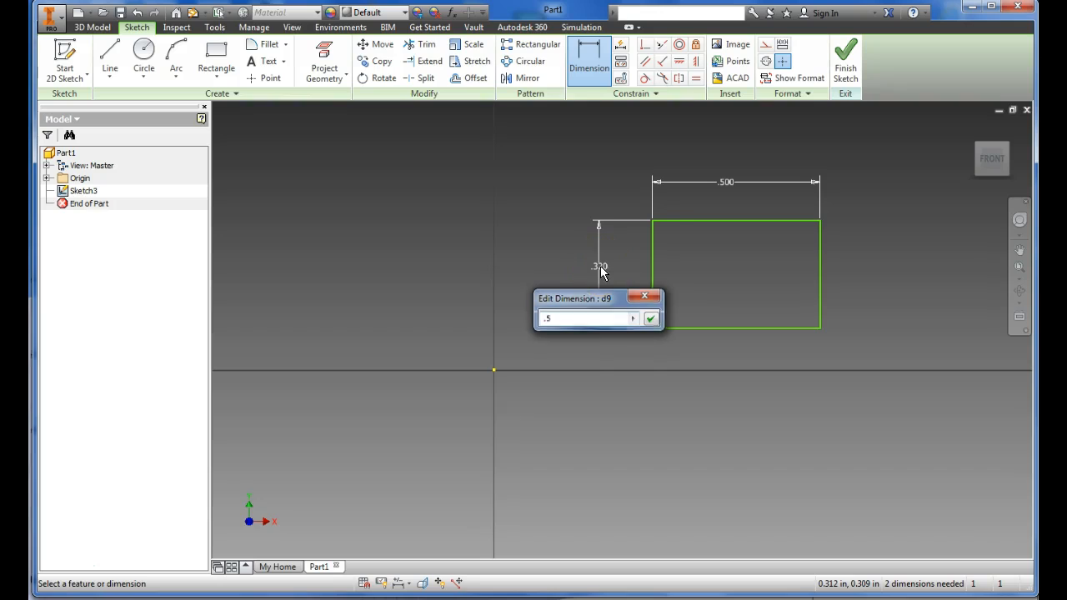
pyautogui.press('Return')
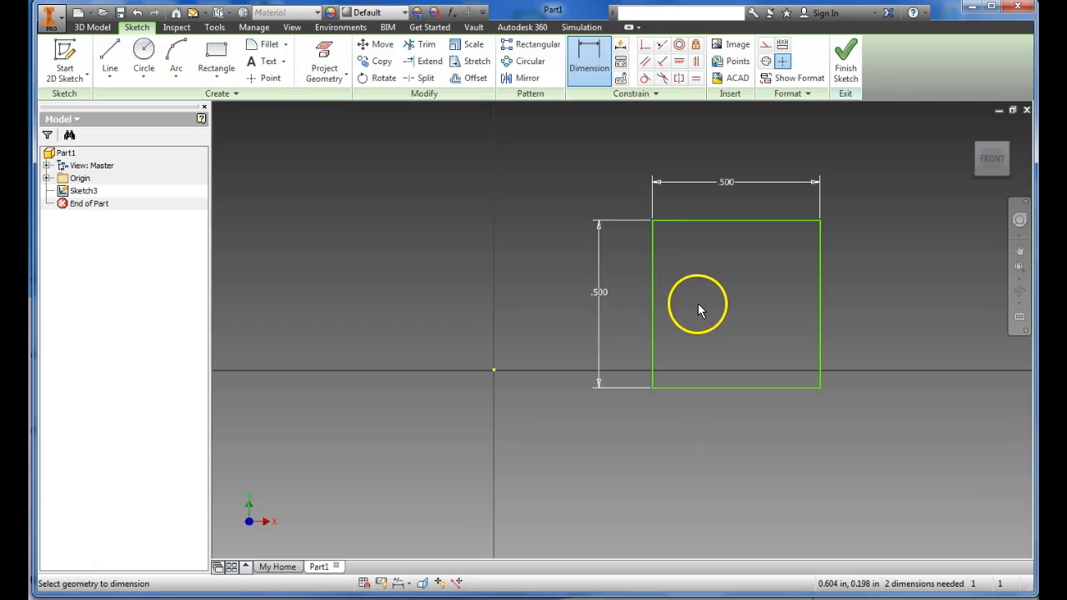
# Step: Dimension the horizontal distance from the origin to the square's left edge as 0.5 in
pyautogui.click(652, 341)
pyautogui.click(495, 369)
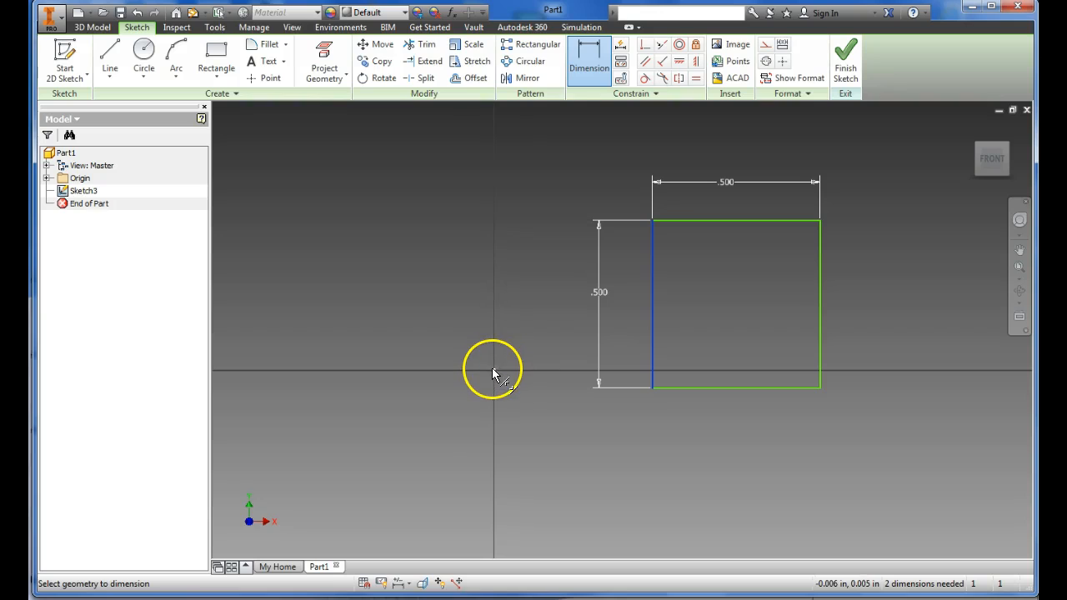
pyautogui.click(537, 307)
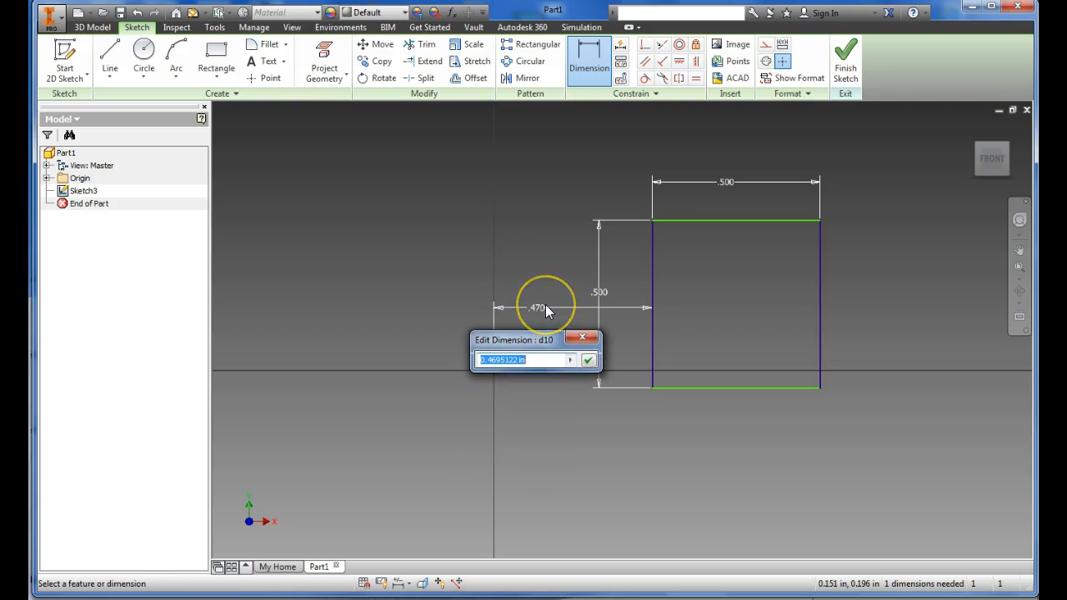
pyautogui.write('.5')
pyautogui.press('Return')
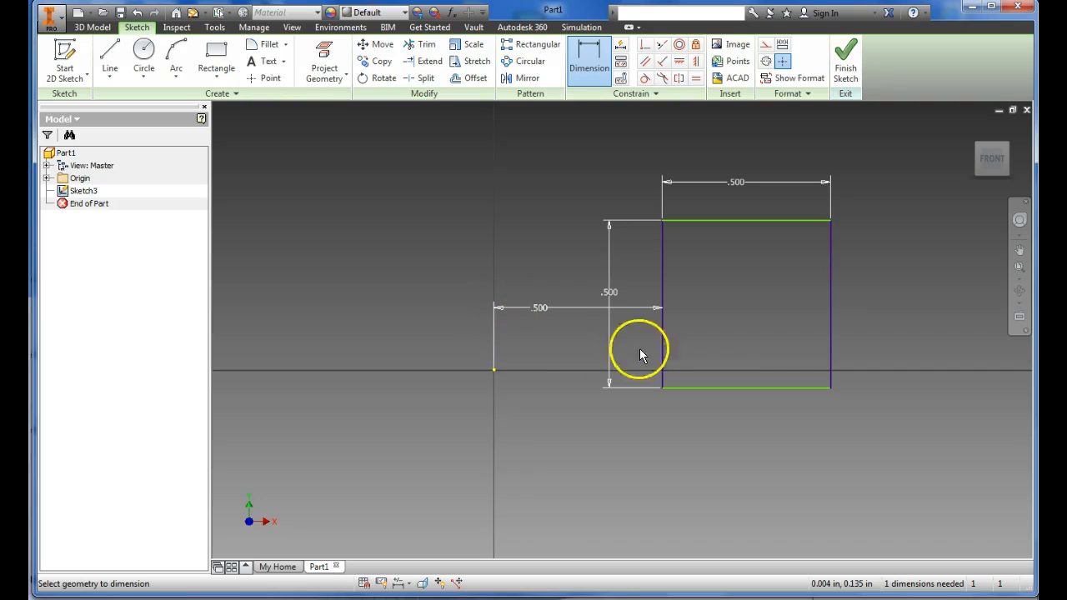
pyautogui.press('Escape')
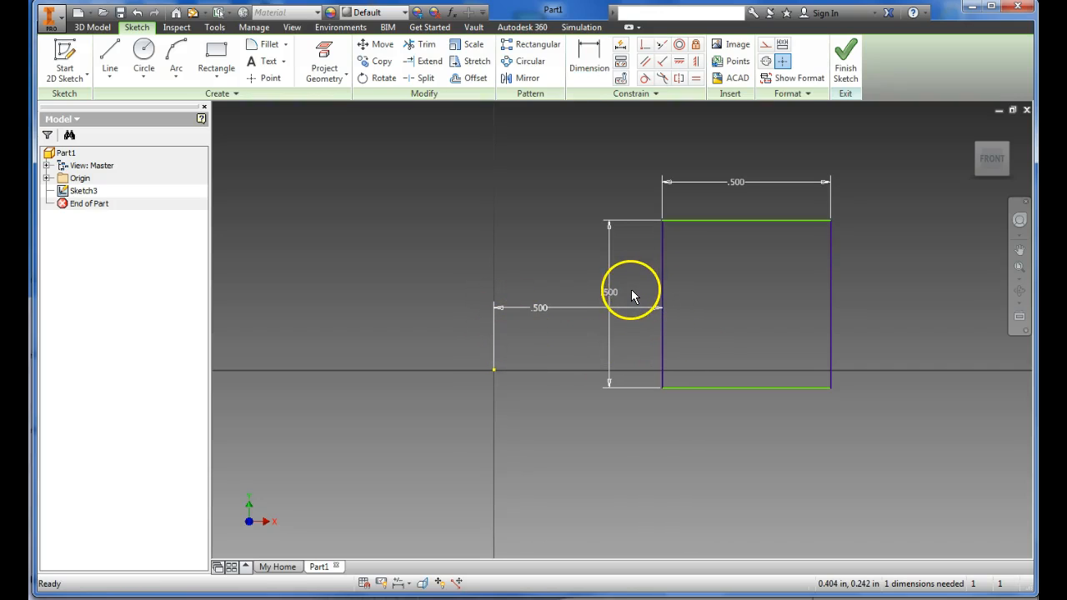
# Step: Dimension the vertical distance between the origin and the square's bottom edge as 0
pyautogui.click(589, 60)
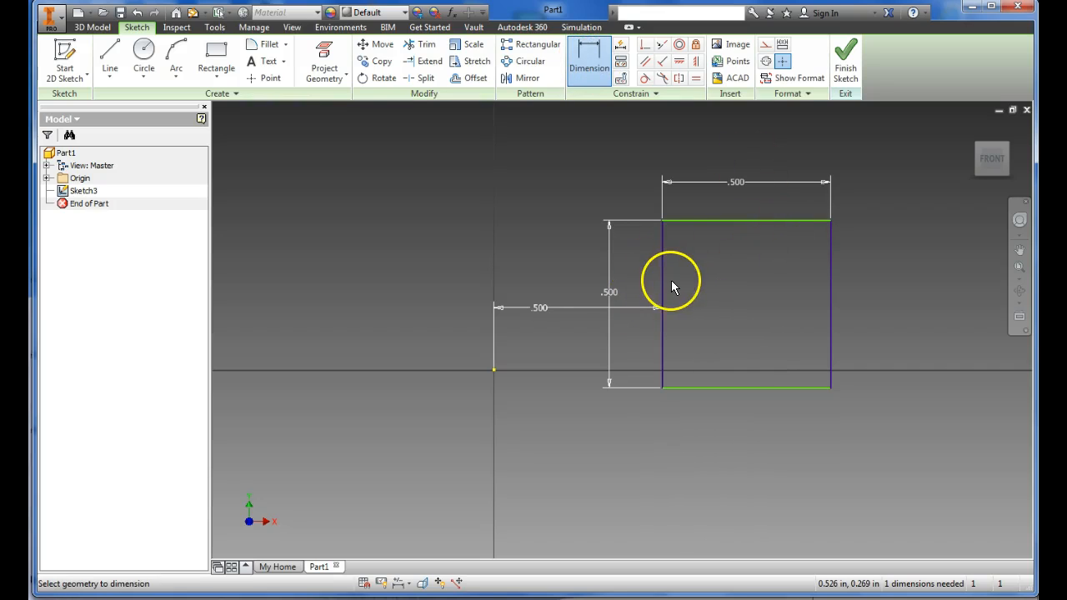
pyautogui.click(494, 371)
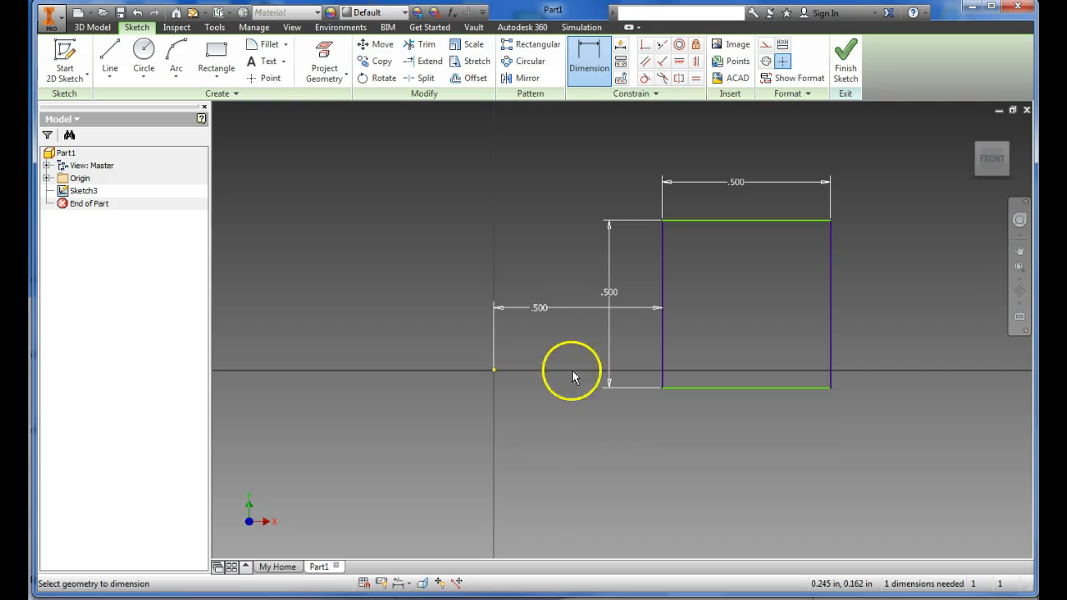
pyautogui.click(714, 393)
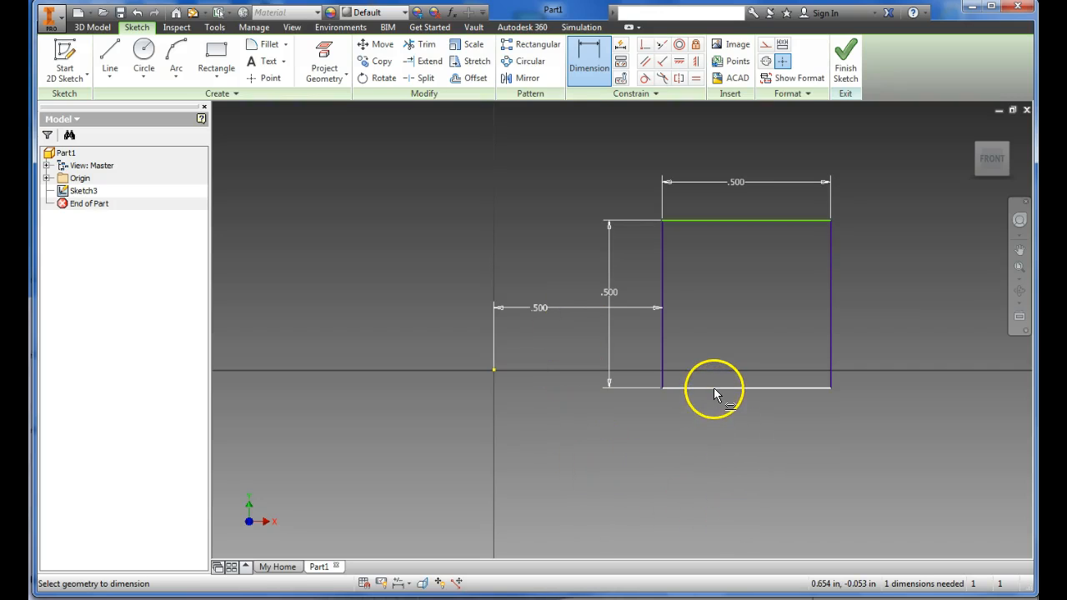
pyautogui.click(495, 370)
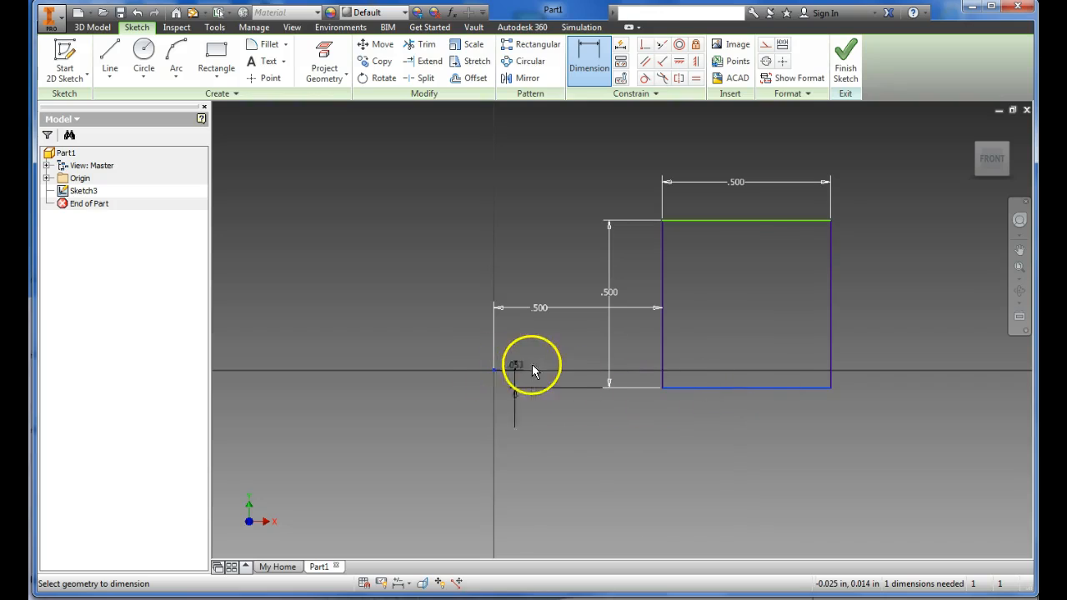
pyautogui.click(559, 368)
pyautogui.write('0')
pyautogui.press('Return')
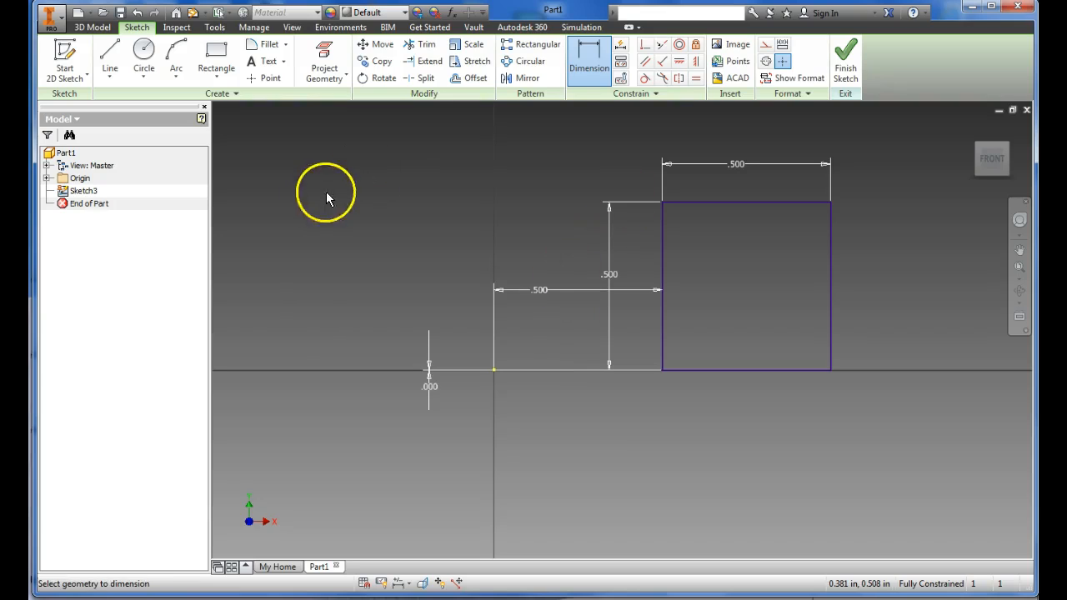
# Step: Draw a vertical line about 0.64 in long upward from the origin
pyautogui.click(111, 58)
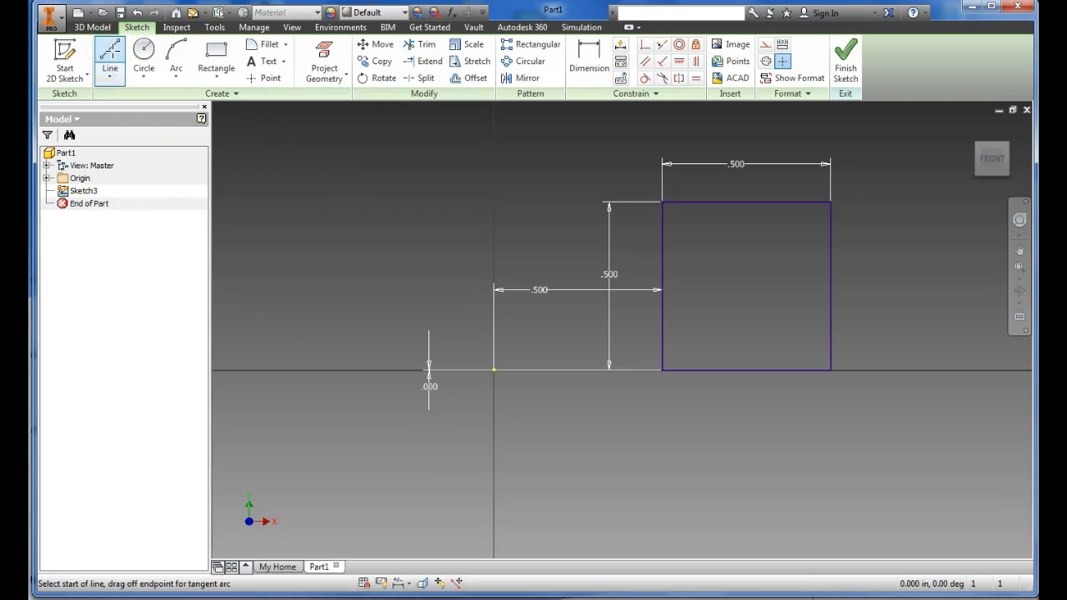
pyautogui.click(494, 370)
pyautogui.click(494, 154)
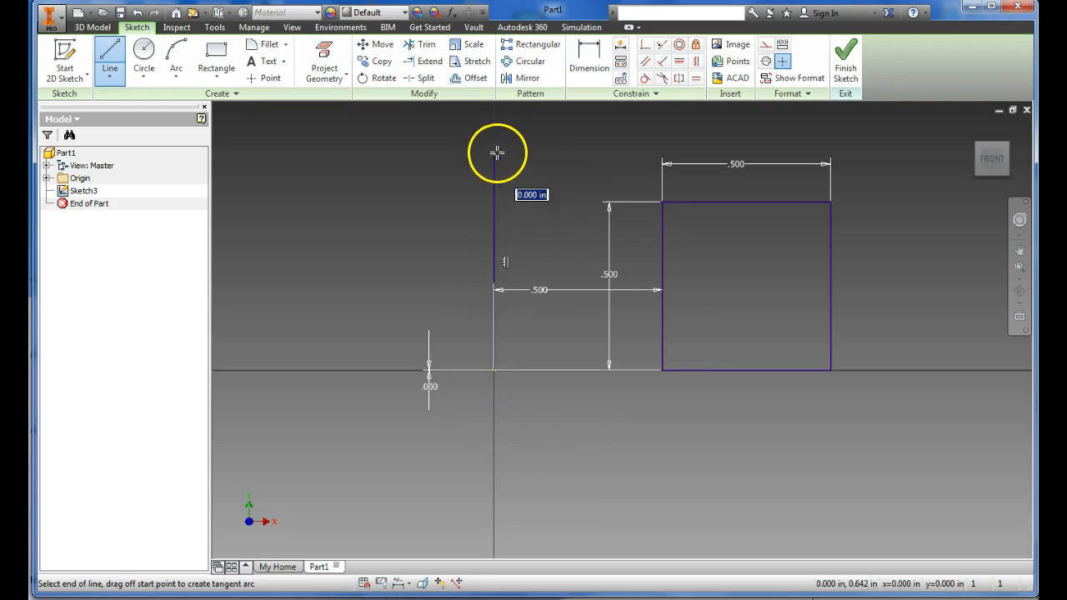
pyautogui.press('Escape')
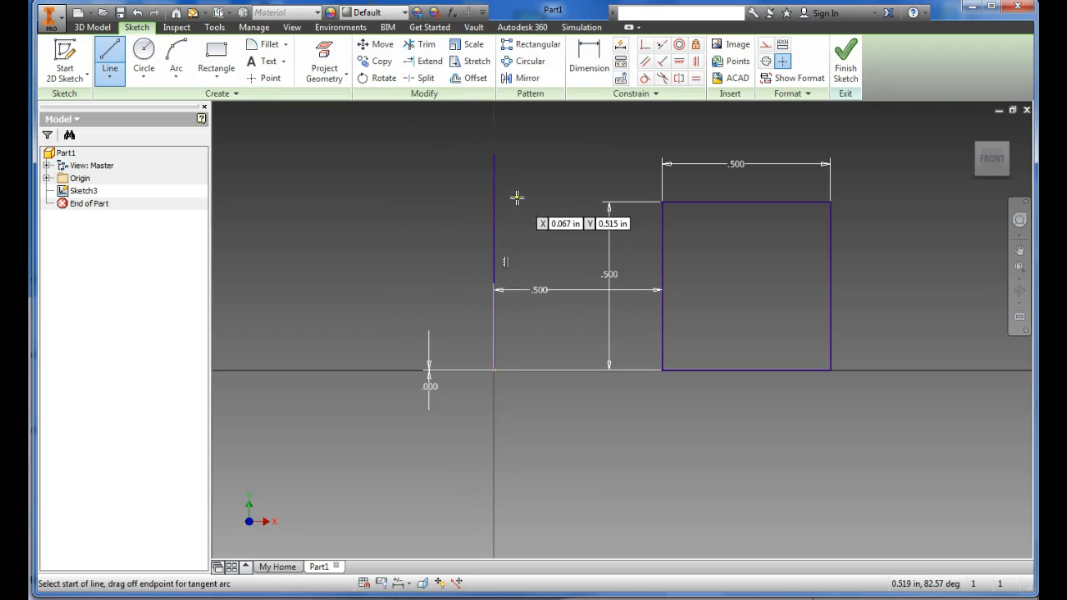
# Step: Finish the sketch and revolve the square profile a full turn around the vertical line
pyautogui.click(847, 74)
pyautogui.moveTo(453, 227); pyautogui.dragTo(329, 269, button='middle')
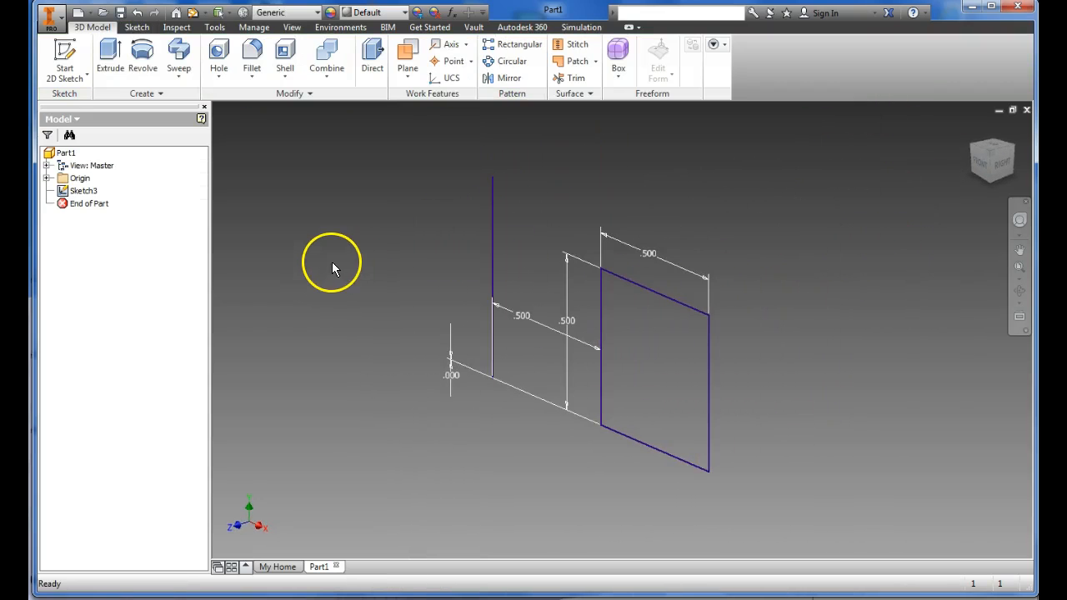
pyautogui.click(143, 68)
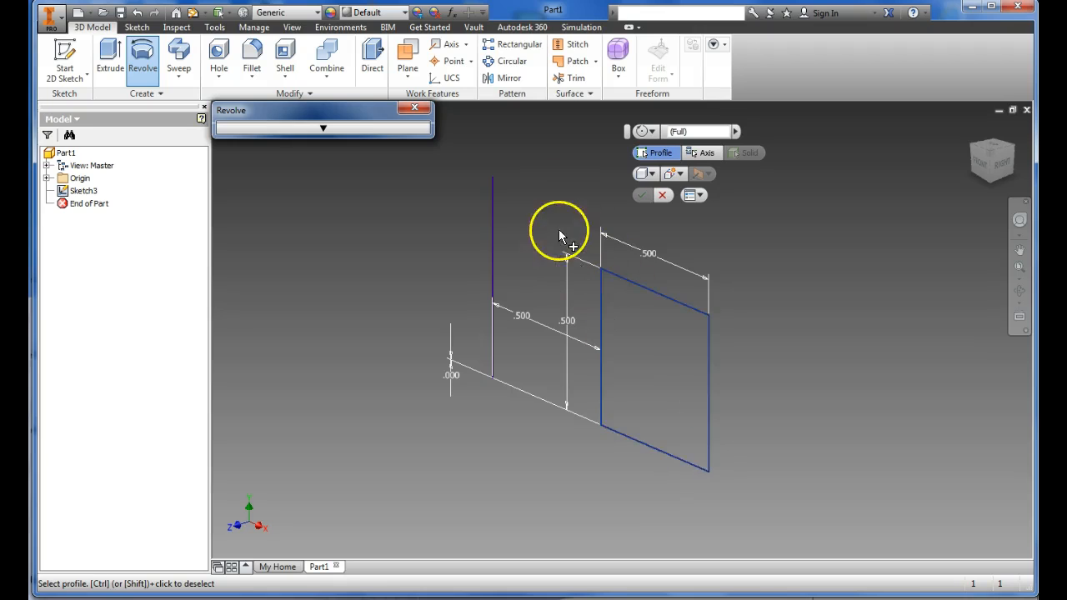
pyautogui.click(655, 365)
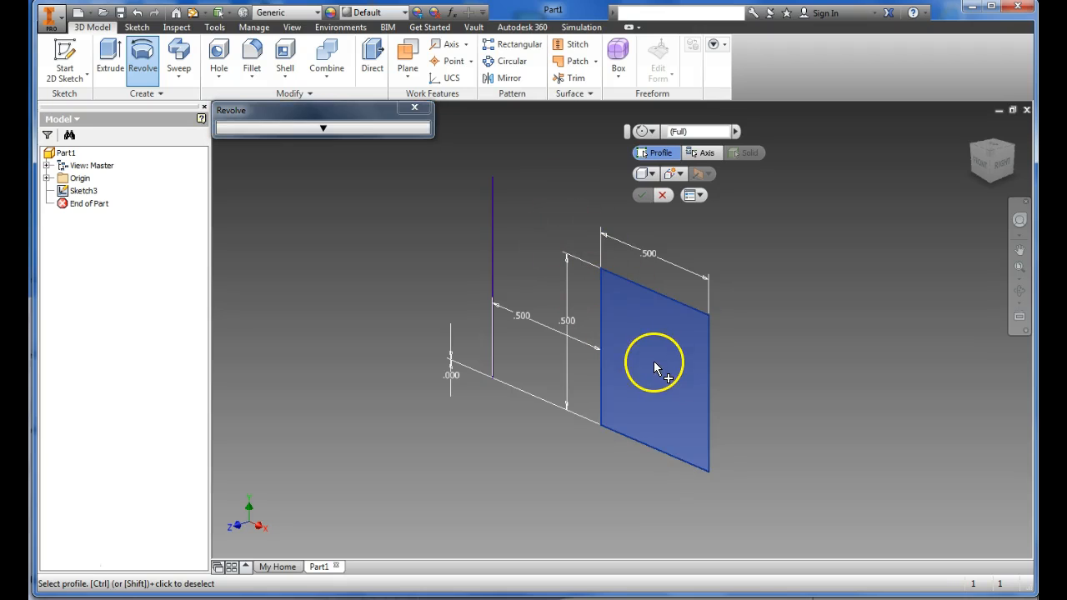
pyautogui.click(707, 154)
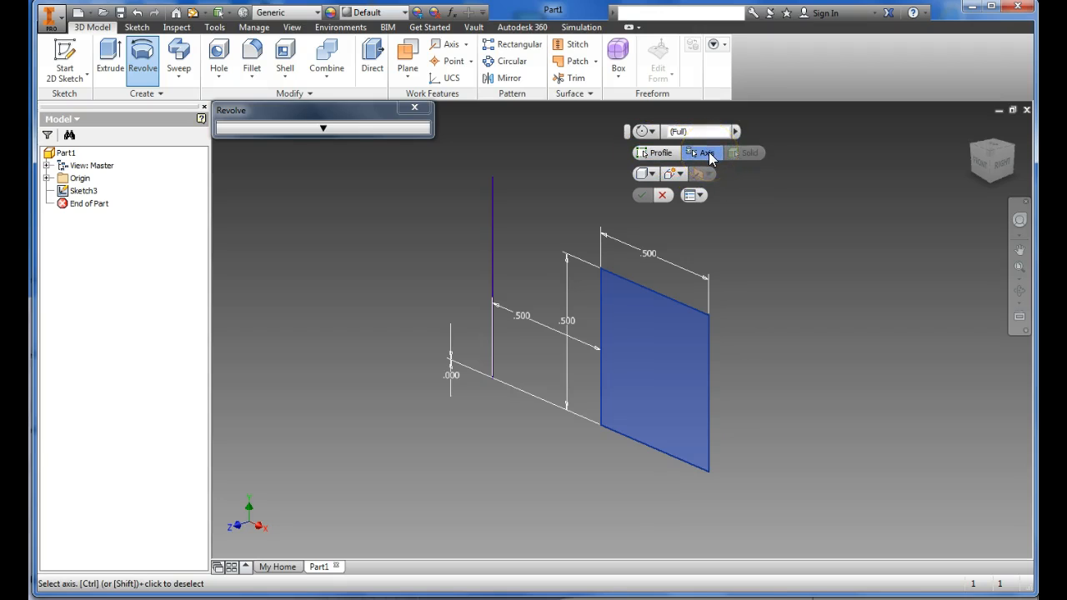
pyautogui.click(493, 222)
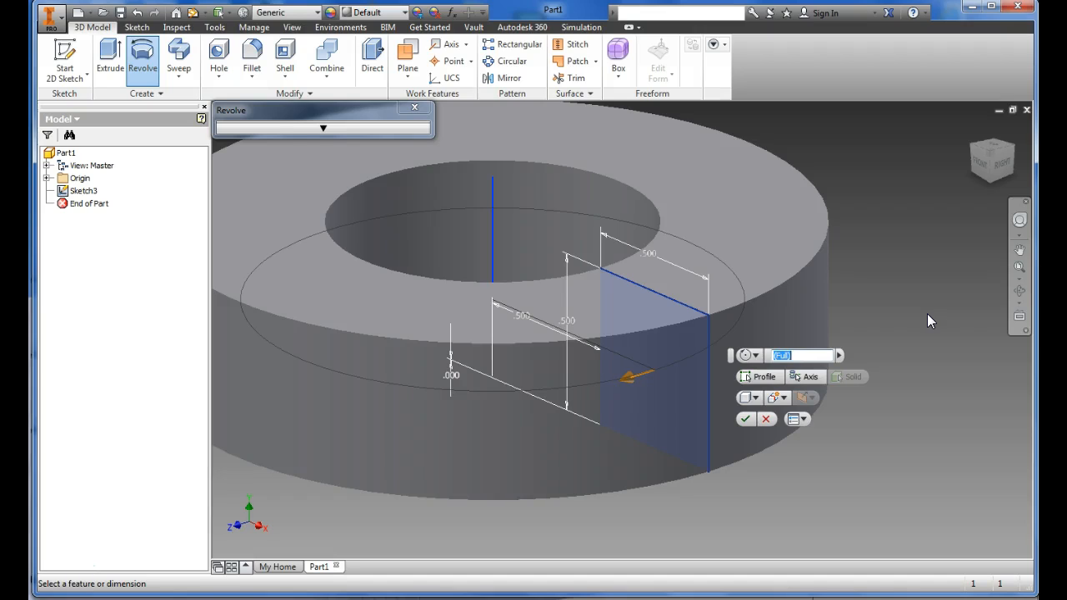
pyautogui.press('Return')
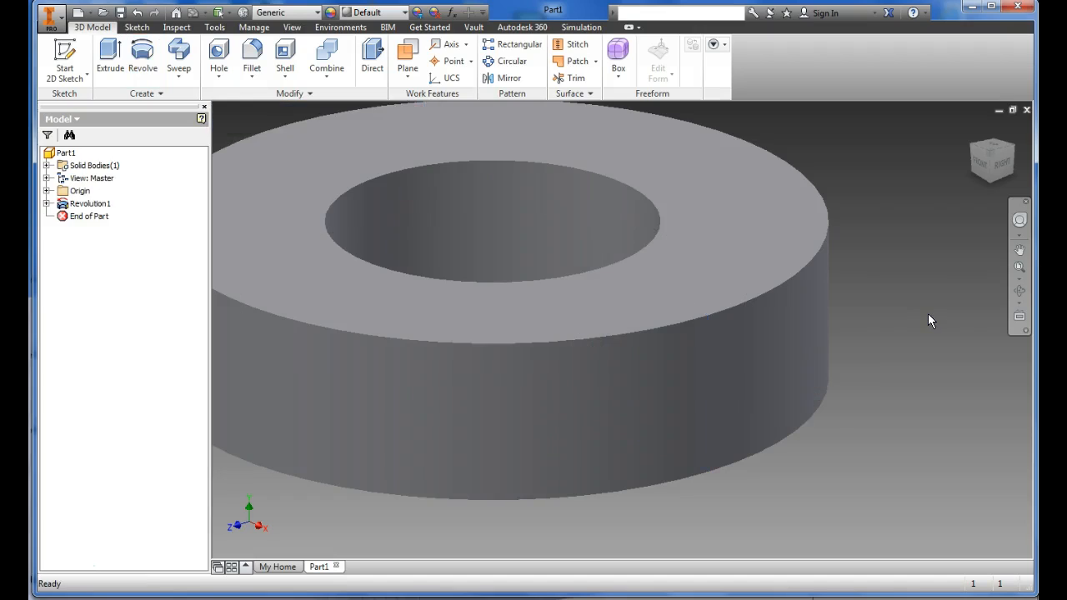
pyautogui.scroll(-5, 786, 345)
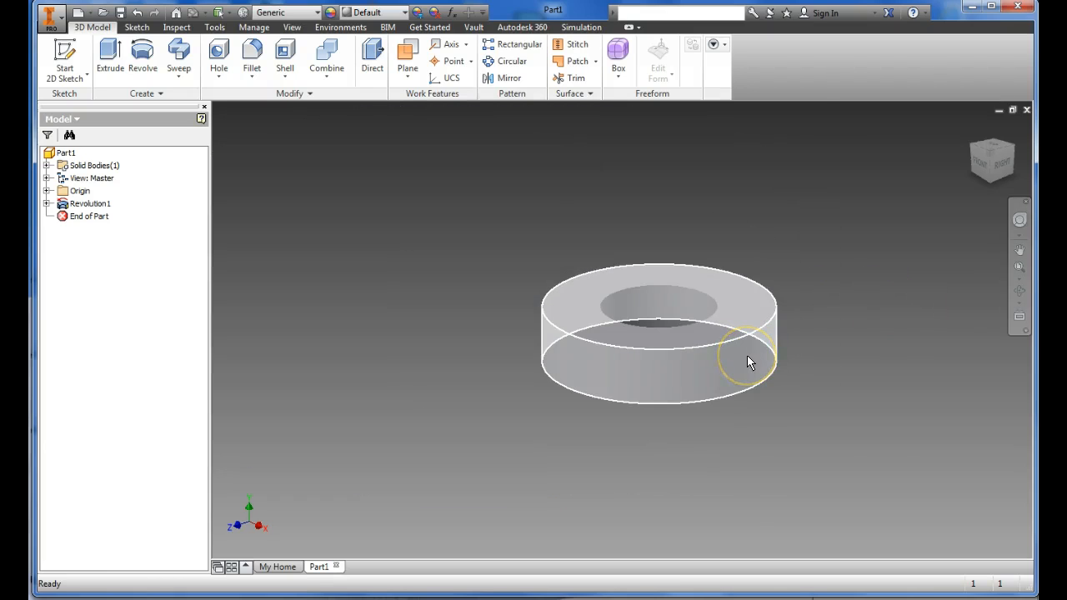
# Step: Reopen the revolved ring's profile sketch for editing
pyautogui.moveTo(746, 357)
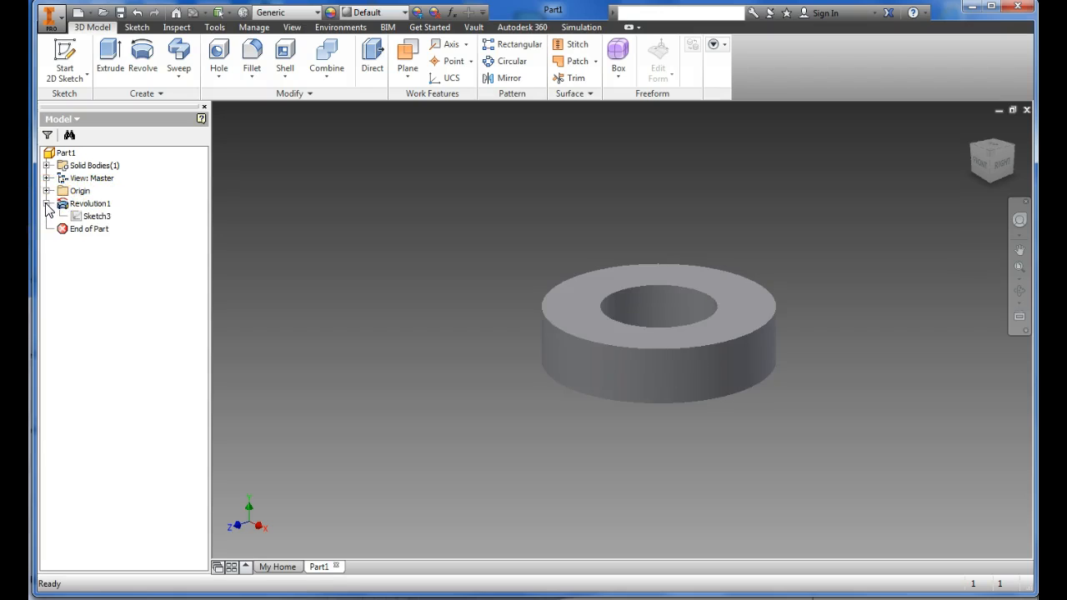
pyautogui.rightClick(101, 217)
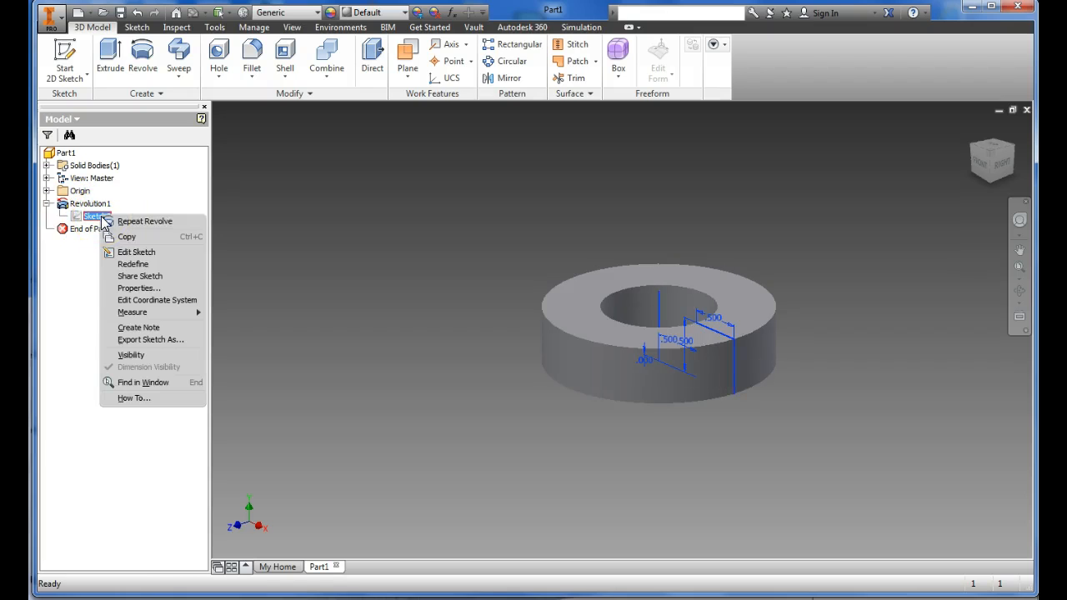
pyautogui.click(171, 252)
pyautogui.press('Escape')
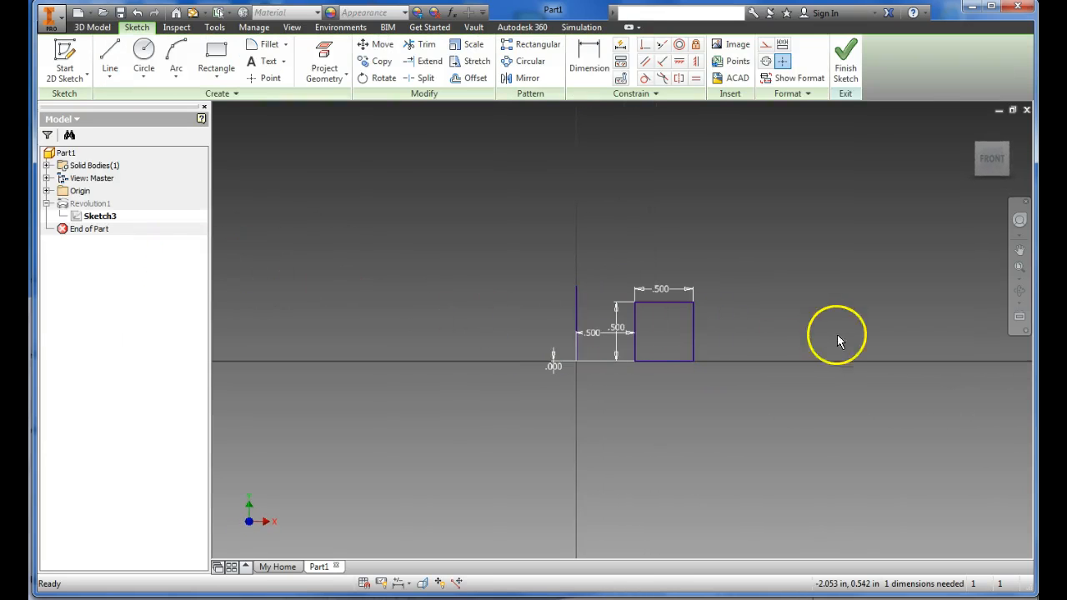
pyautogui.scroll(-1, 696, 327)
pyautogui.scroll(3, 695, 327)
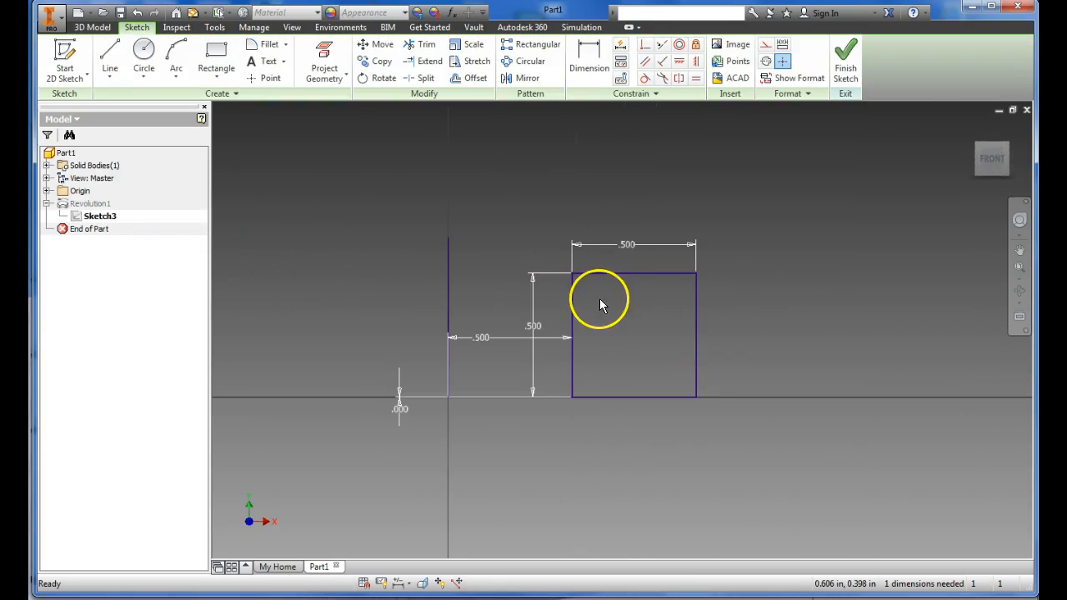
# Step: Round both upper corners of the square with 0.125 in fillets and finish the sketch
pyautogui.click(264, 45)
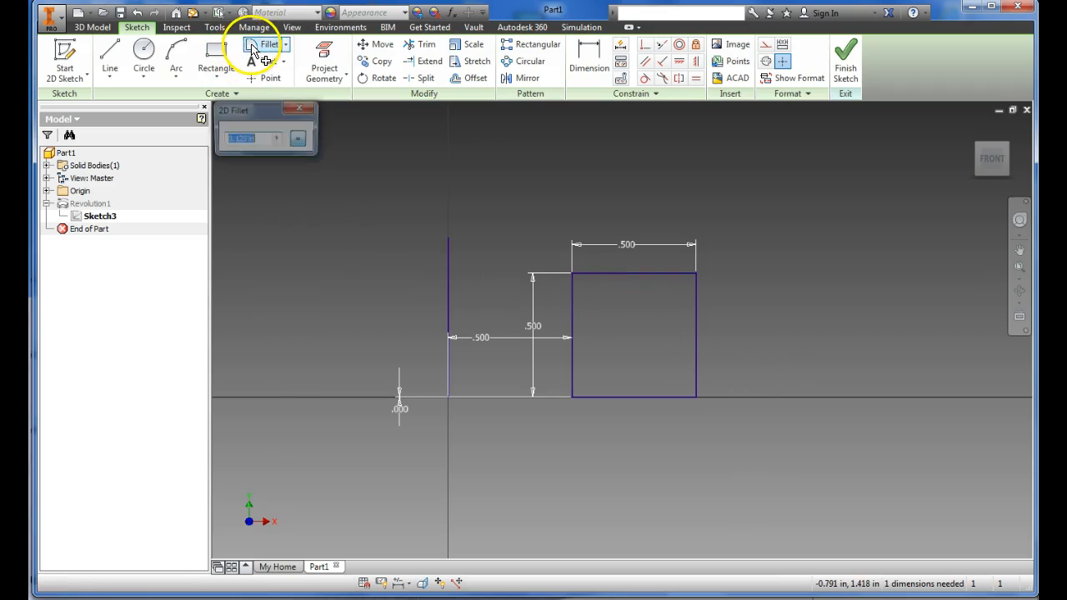
pyautogui.click(655, 273)
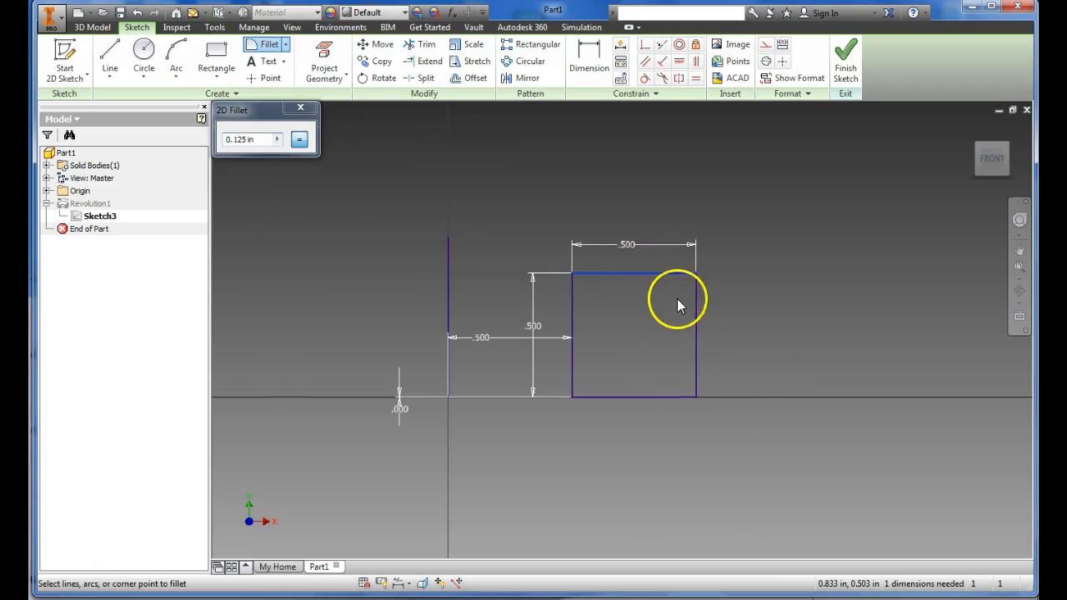
pyautogui.click(696, 317)
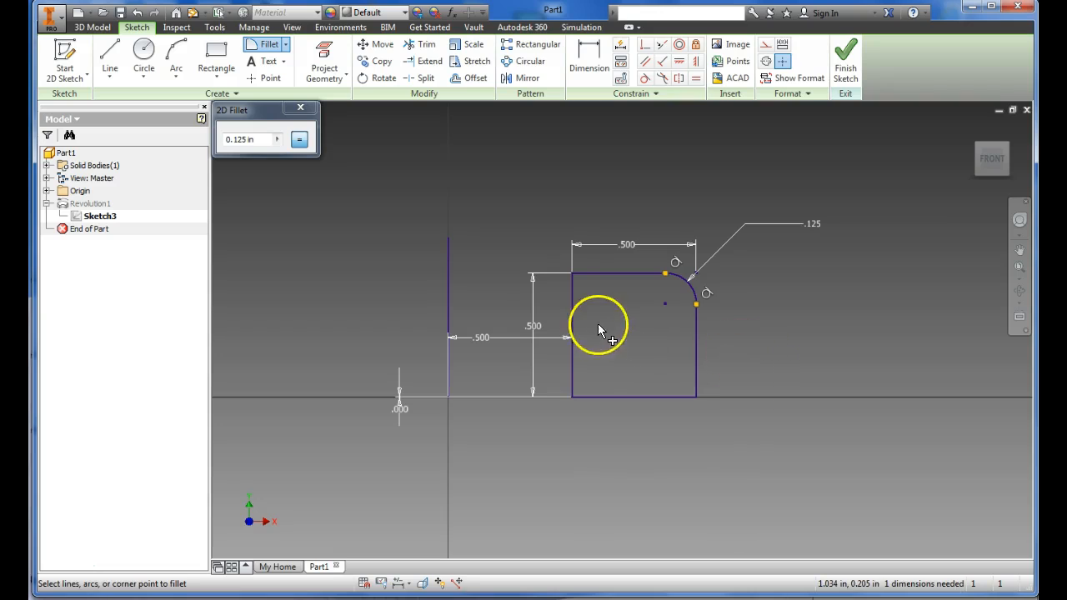
pyautogui.click(572, 302)
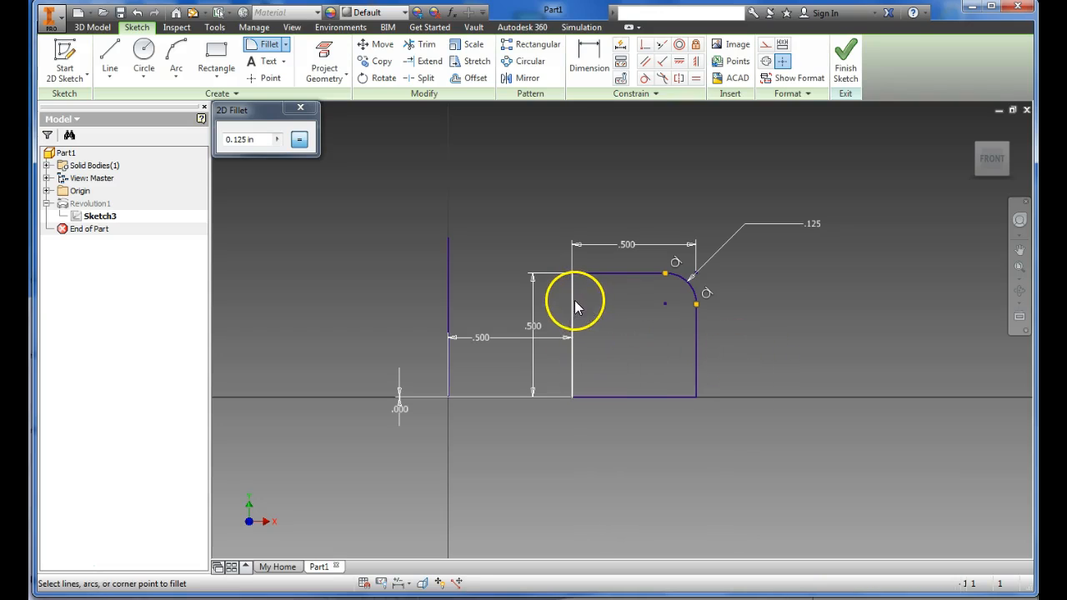
pyautogui.click(601, 278)
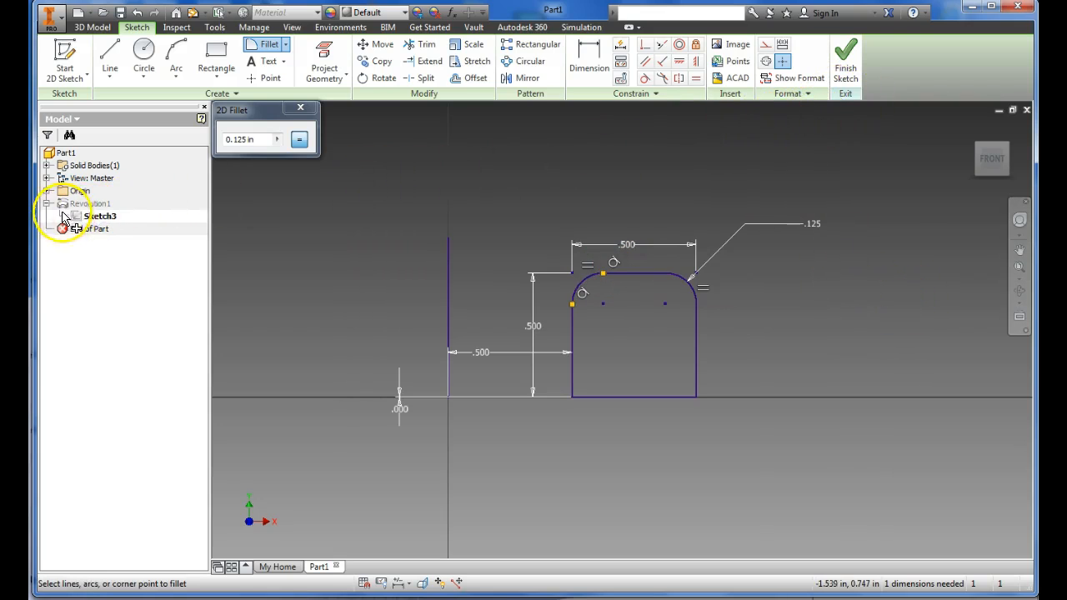
pyautogui.moveTo(102, 217)
pyautogui.mouseDown()
pyautogui.moveTo(56, 202)
pyautogui.moveTo(72, 210)
pyautogui.moveTo(69, 193)
pyautogui.moveTo(95, 227)
pyautogui.moveTo(90, 217)
pyautogui.moveTo(138, 226)
pyautogui.mouseUp()
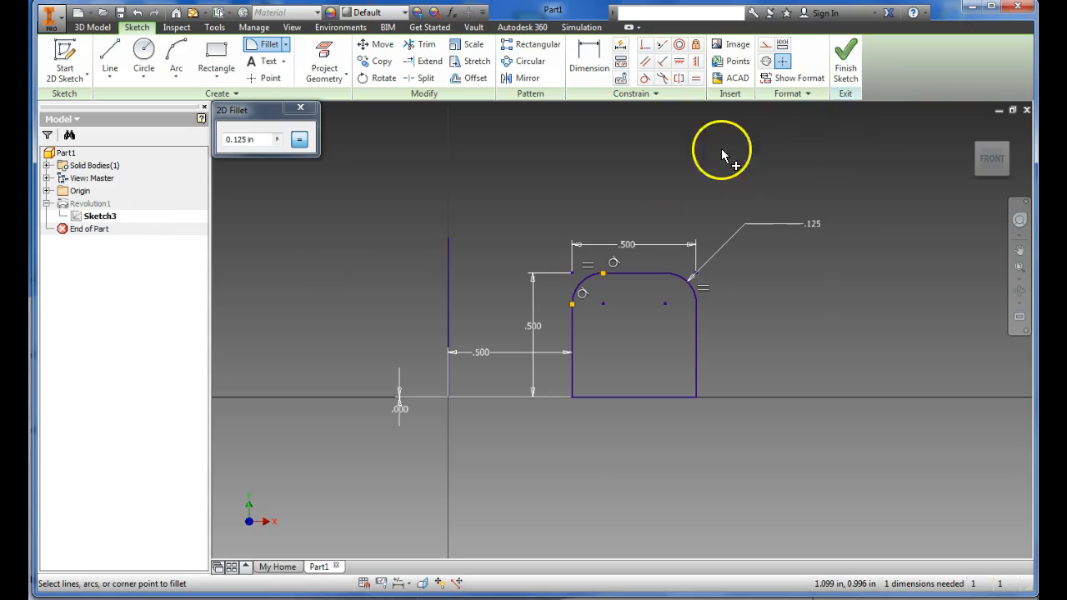
pyautogui.click(850, 63)
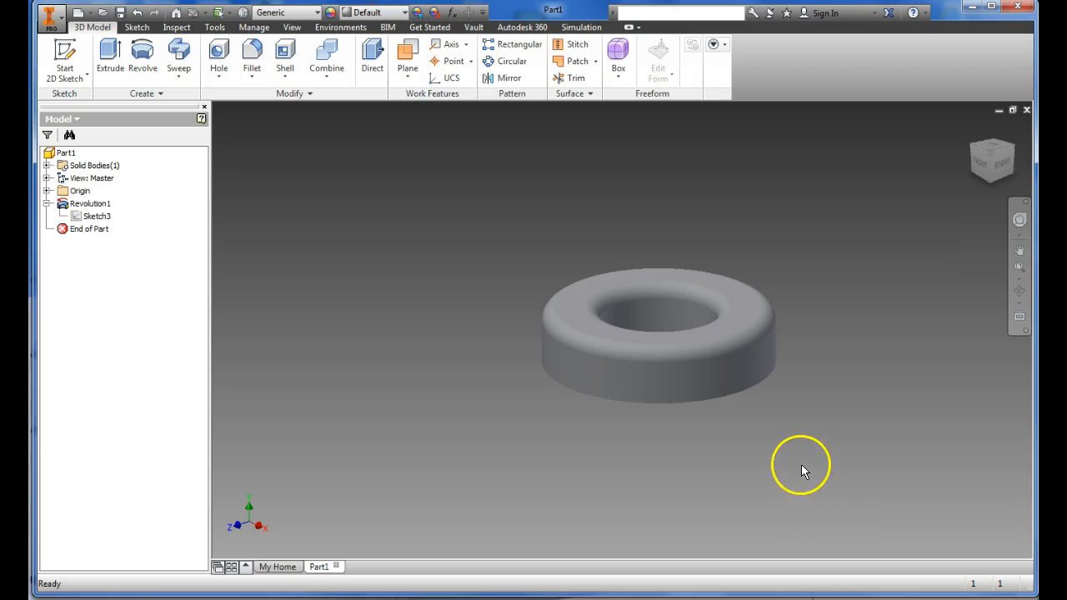
pyautogui.moveTo(785, 457); pyautogui.dragTo(676, 431, button='middle')
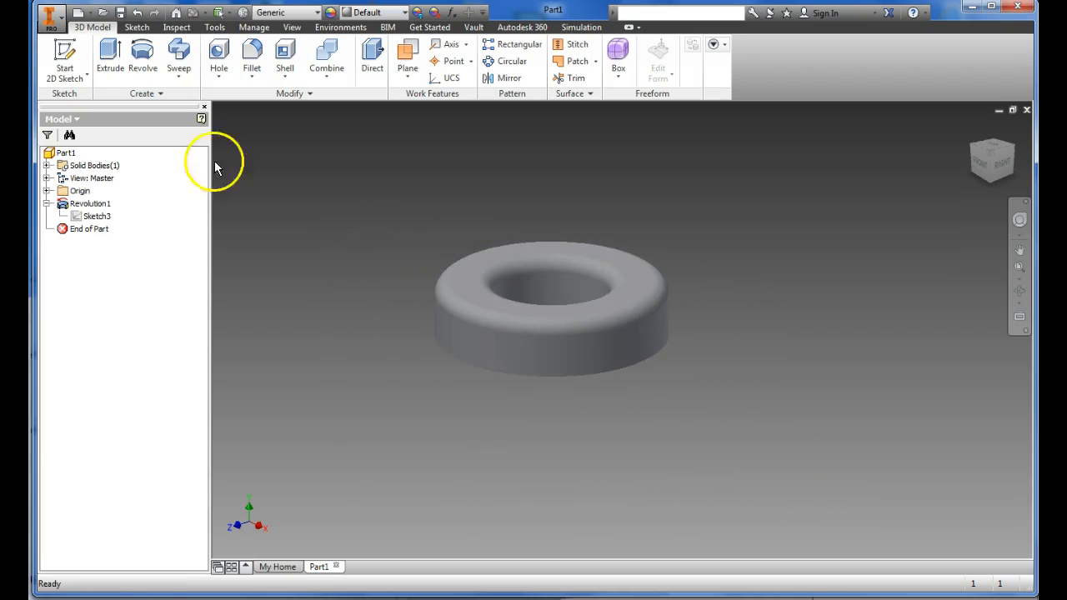
# Step: Save the part under the file name ring in the 2017 cad 2 folder
pyautogui.click(46, 28)
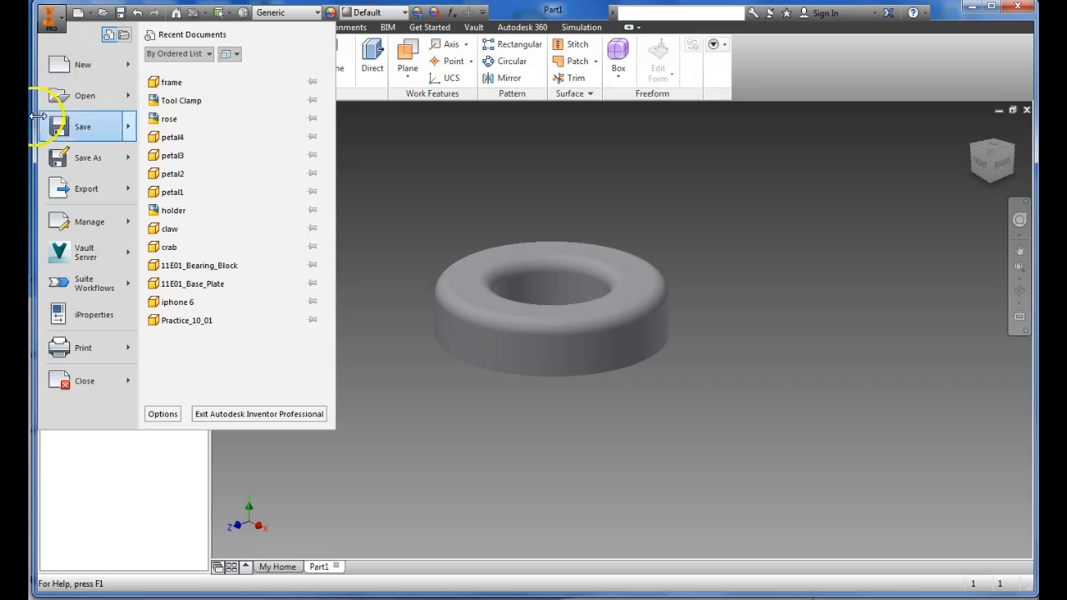
pyautogui.click(76, 157)
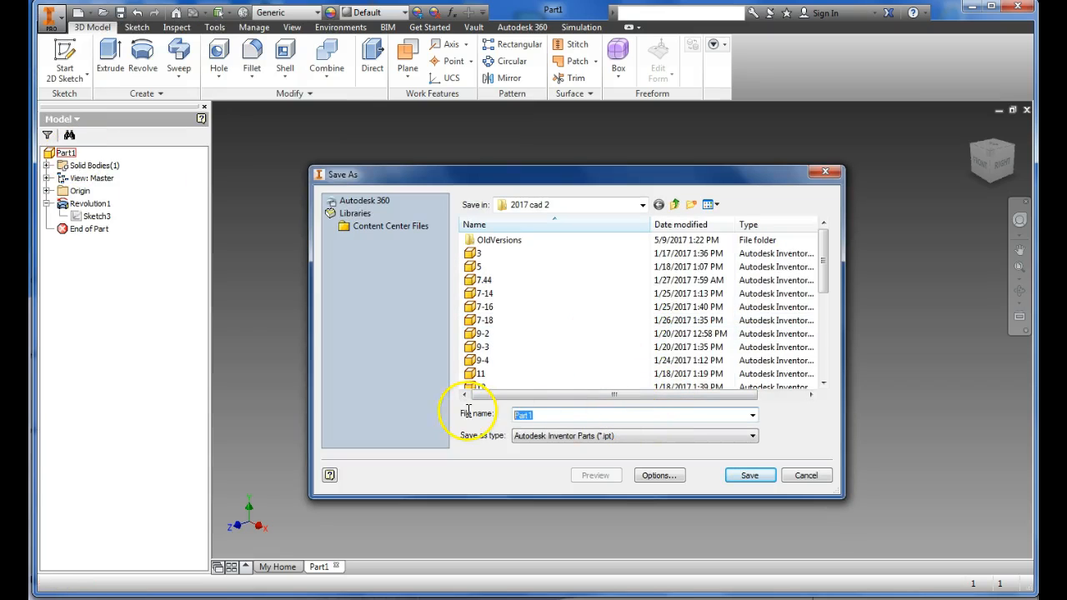
pyautogui.write('ring')
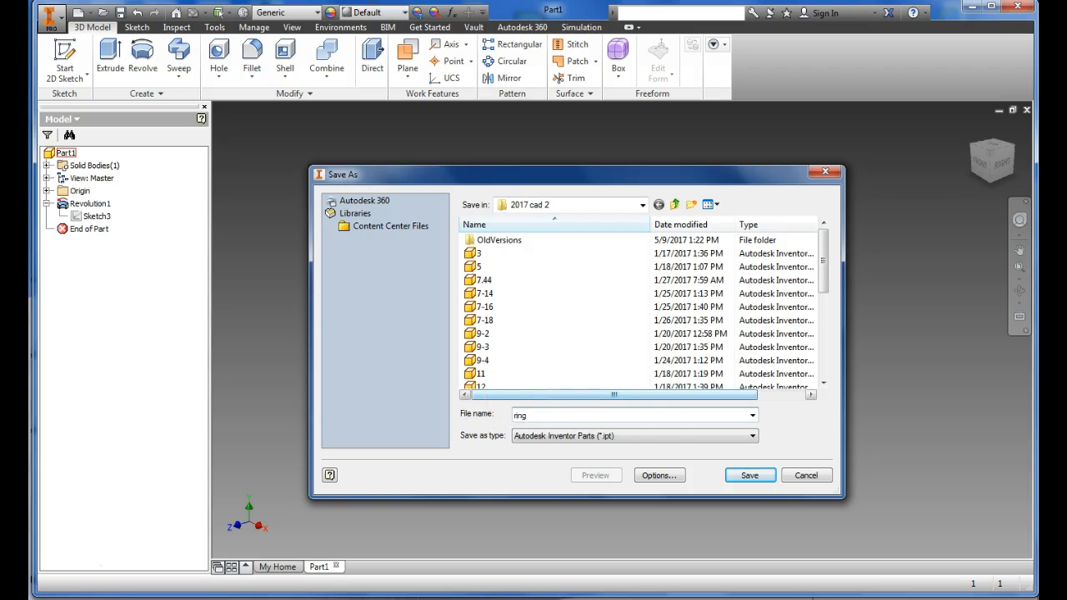
pyautogui.click(749, 475)
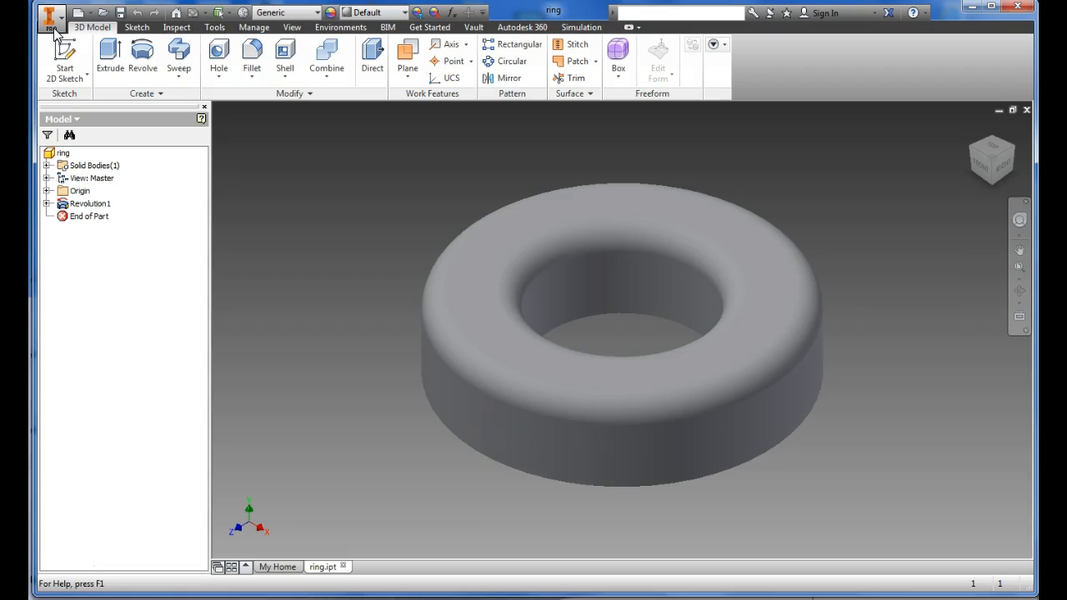
# Step: Create a new drawing file for the ring
pyautogui.click(50, 18)
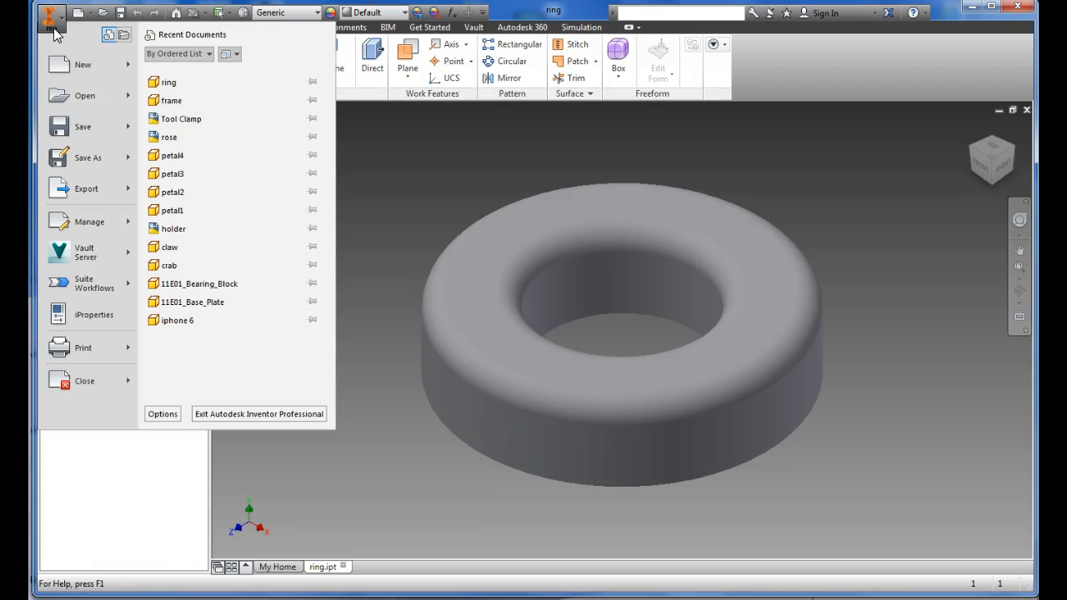
pyautogui.click(94, 70)
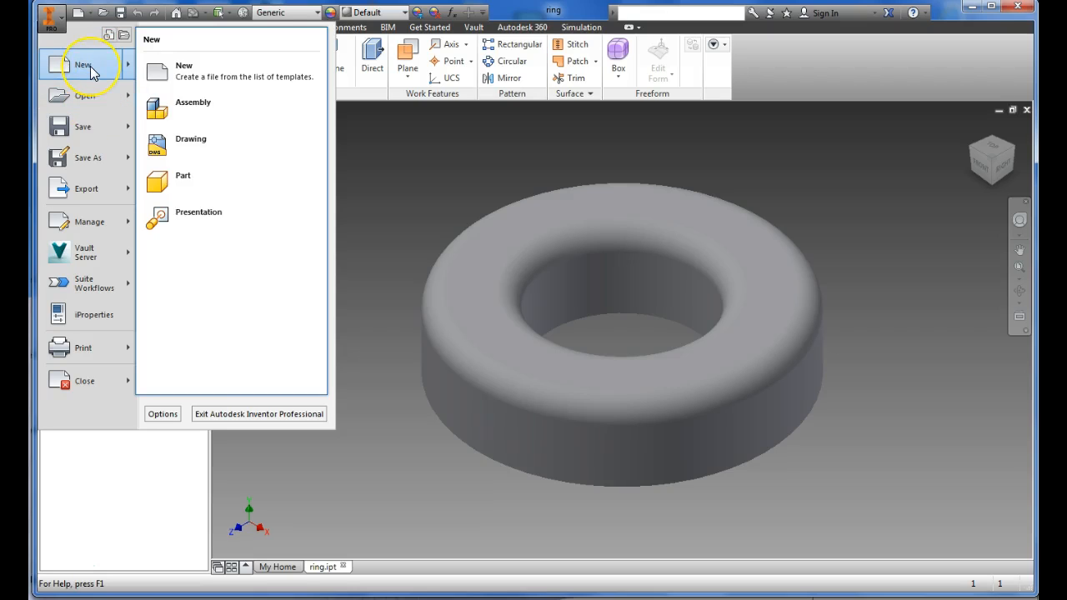
pyautogui.click(222, 150)
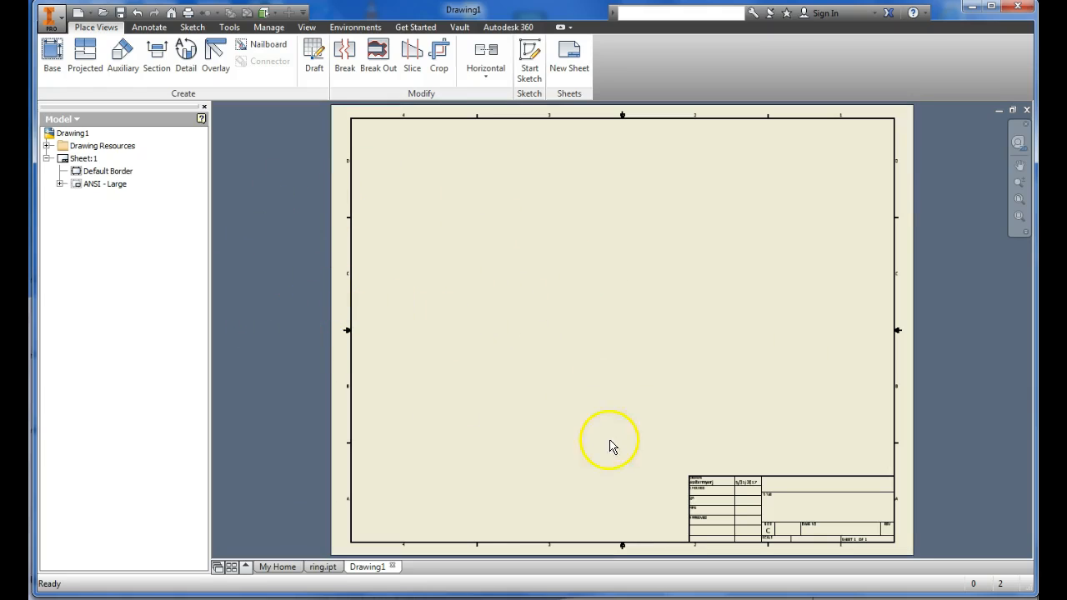
# Step: Change the drawing sheet's size to A, keeping the landscape orientation
pyautogui.rightClick(331, 294)
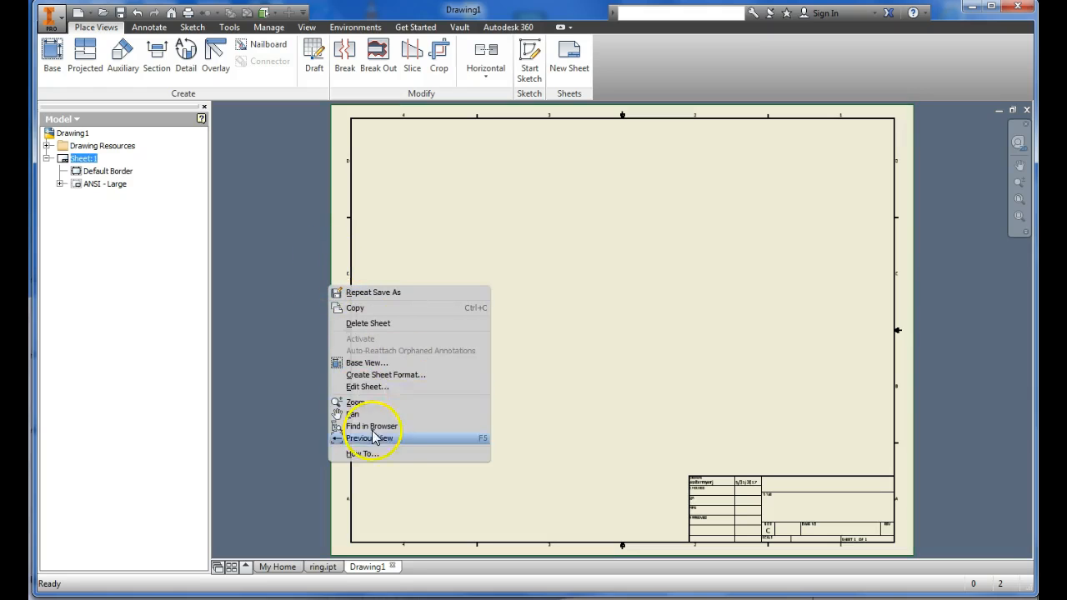
pyautogui.click(394, 387)
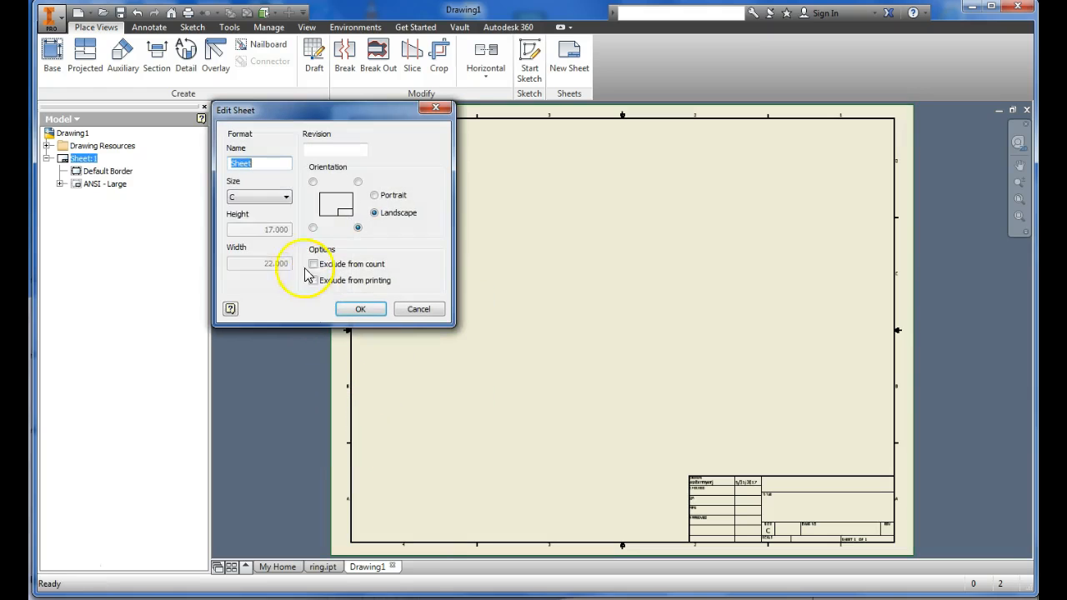
pyautogui.click(275, 195)
pyautogui.click(258, 208)
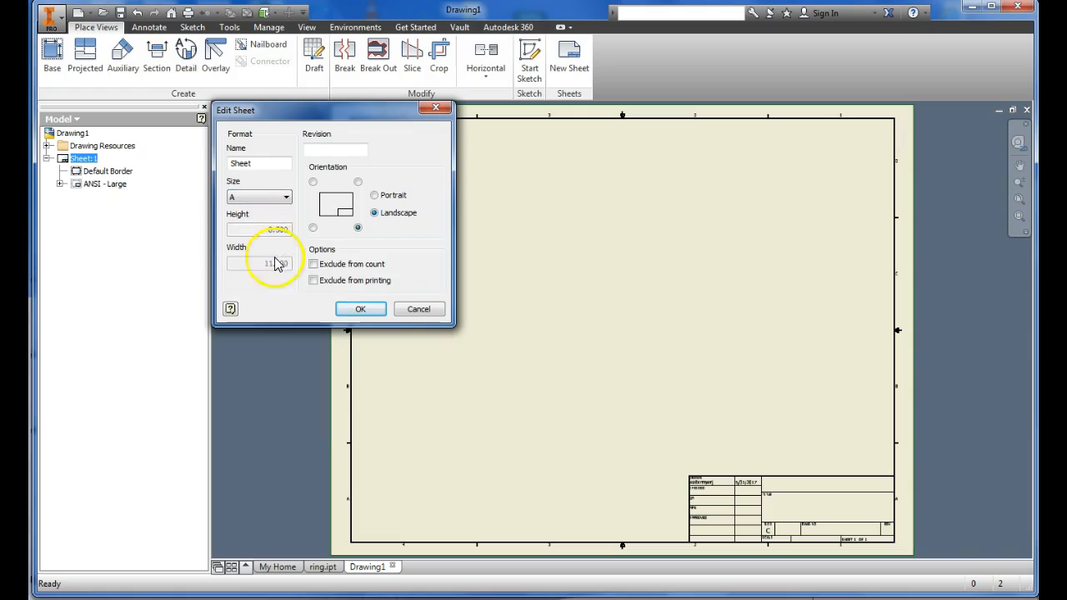
pyautogui.click(360, 310)
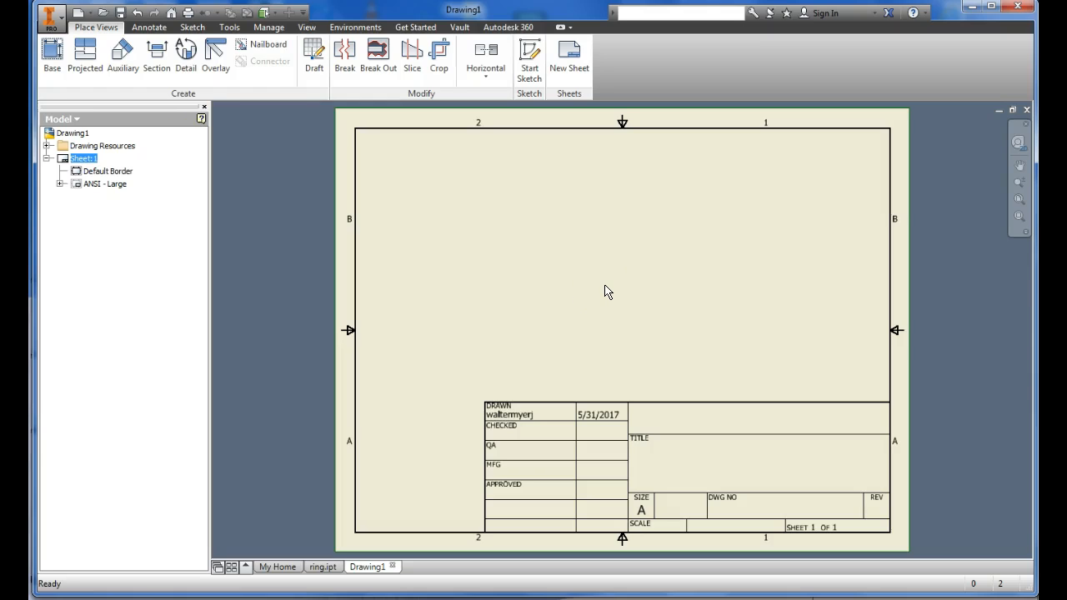
# Step: Place a base view of ring.ipt in Top orientation near the middle of the sheet, above the title block
pyautogui.click(52, 59)
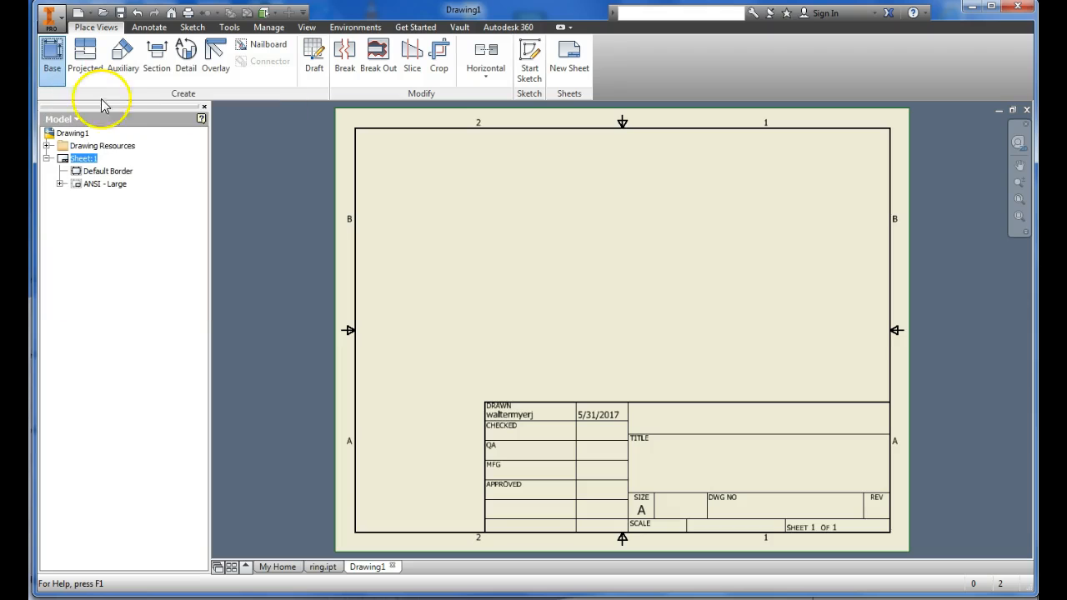
pyautogui.moveTo(324, 472)
pyautogui.mouseDown()
pyautogui.moveTo(436, 279)
pyautogui.moveTo(424, 221)
pyautogui.moveTo(384, 227)
pyautogui.mouseUp()
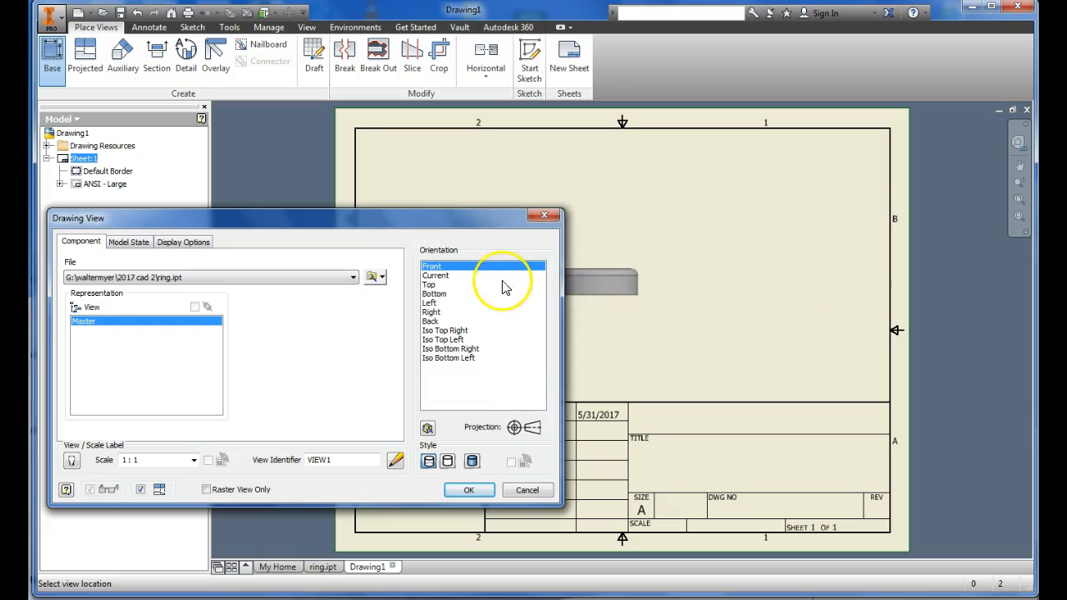
pyautogui.click(471, 276)
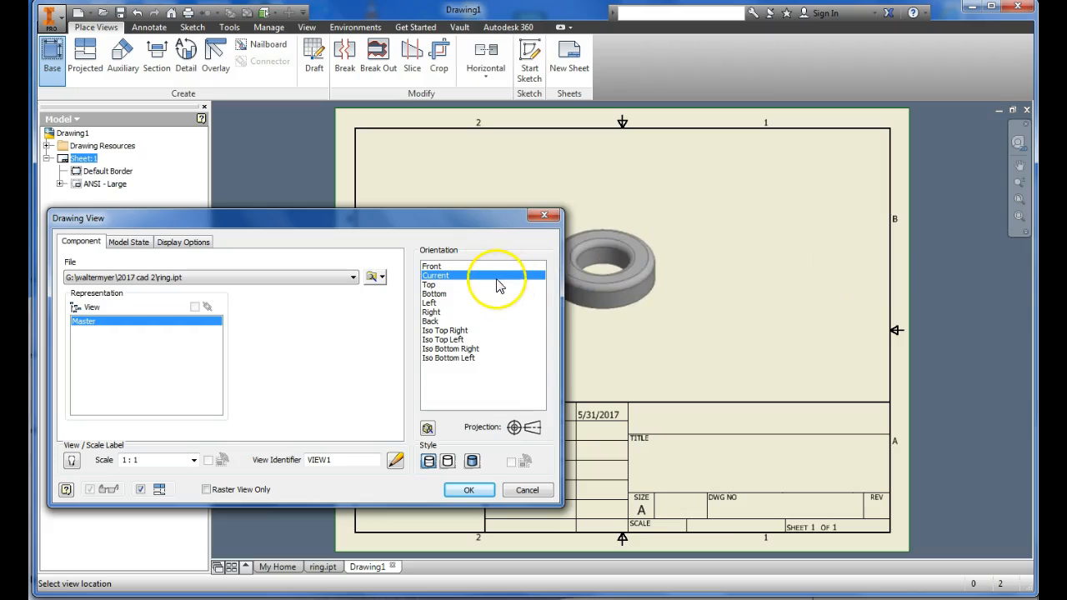
pyautogui.click(460, 285)
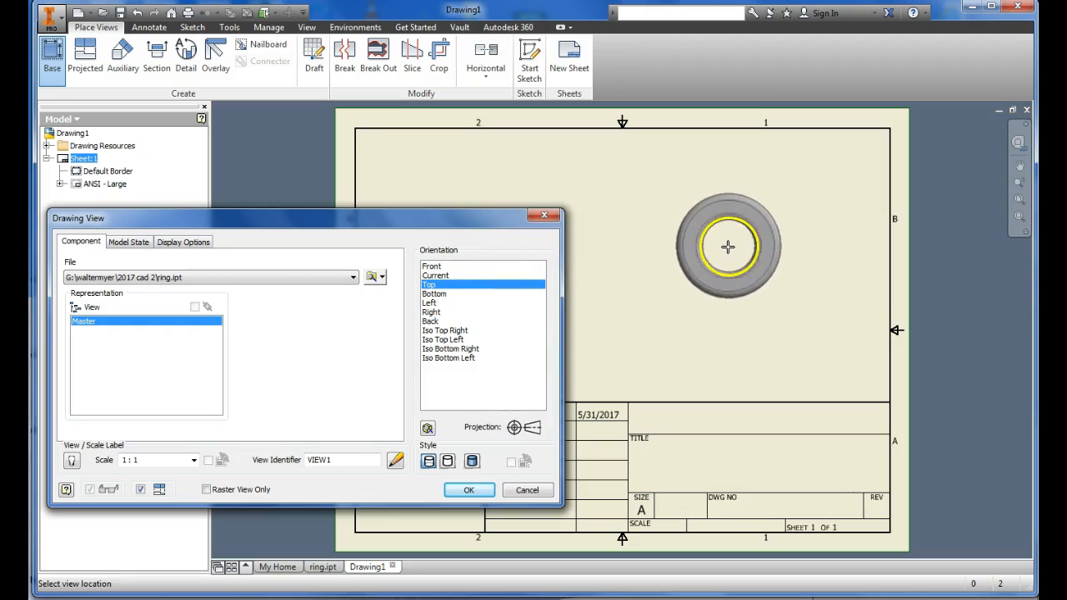
pyautogui.moveTo(487, 223)
pyautogui.mouseDown()
pyautogui.moveTo(453, 269)
pyautogui.moveTo(406, 299)
pyautogui.mouseUp()
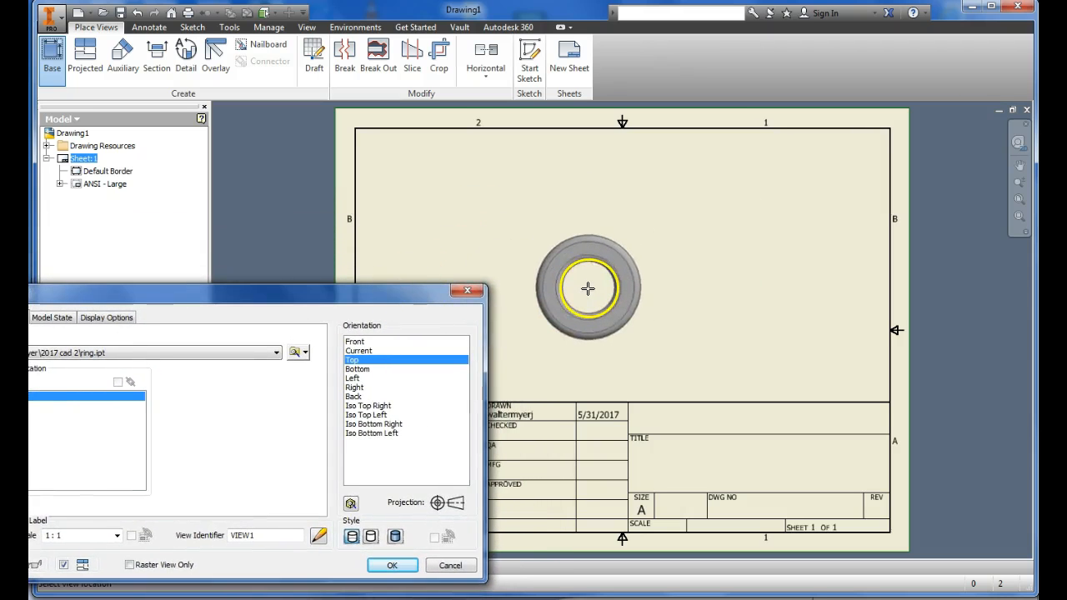
pyautogui.click(385, 369)
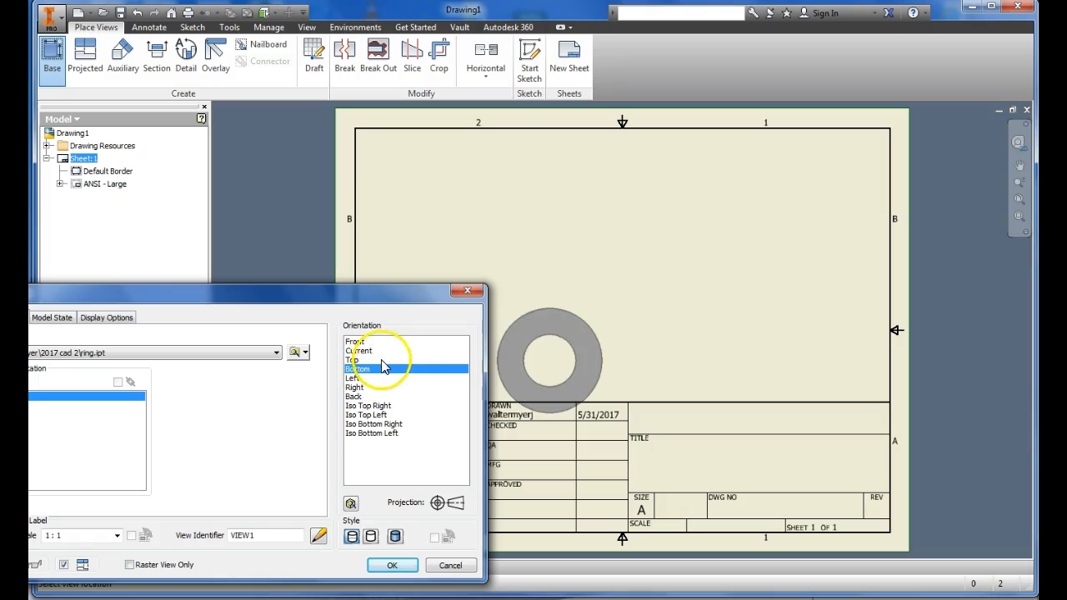
pyautogui.click(377, 359)
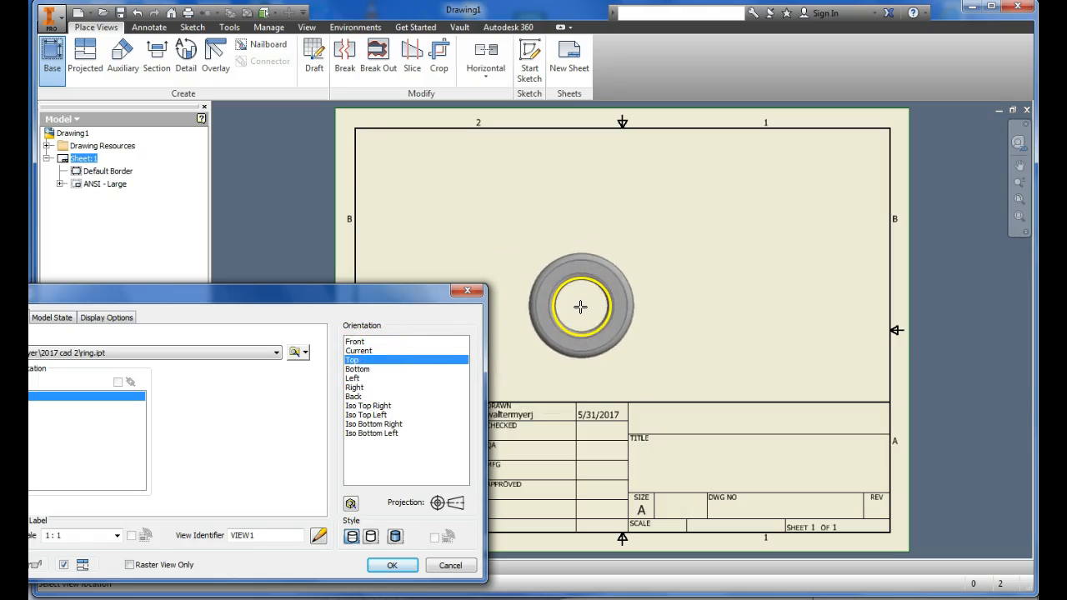
pyautogui.click(595, 304)
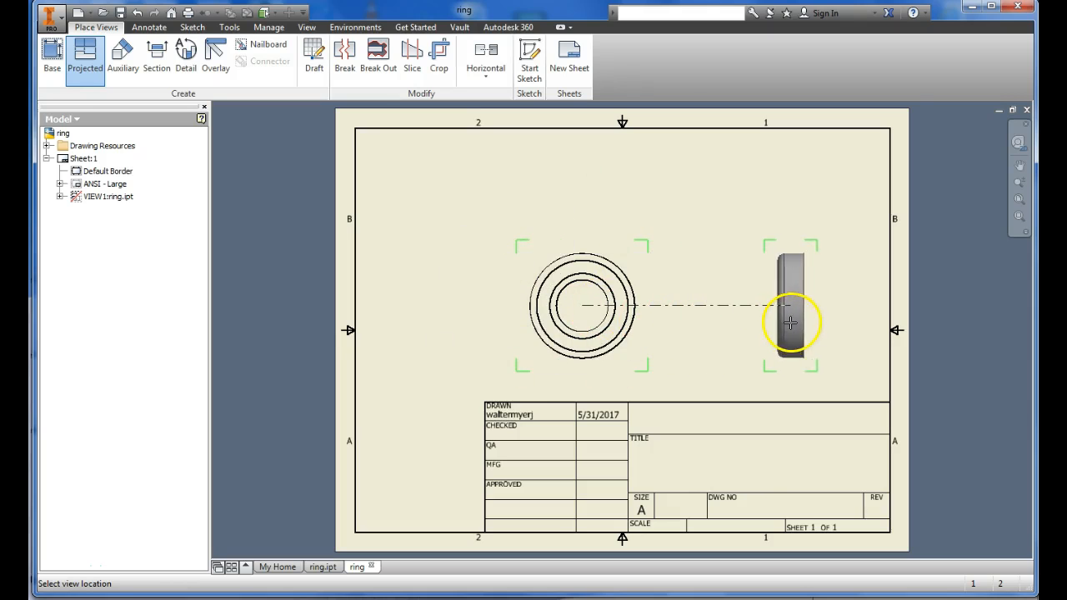
# Step: Project a side view to the right of the base view, another above it and an isometric view in the upper-right corner
pyautogui.click(781, 323)
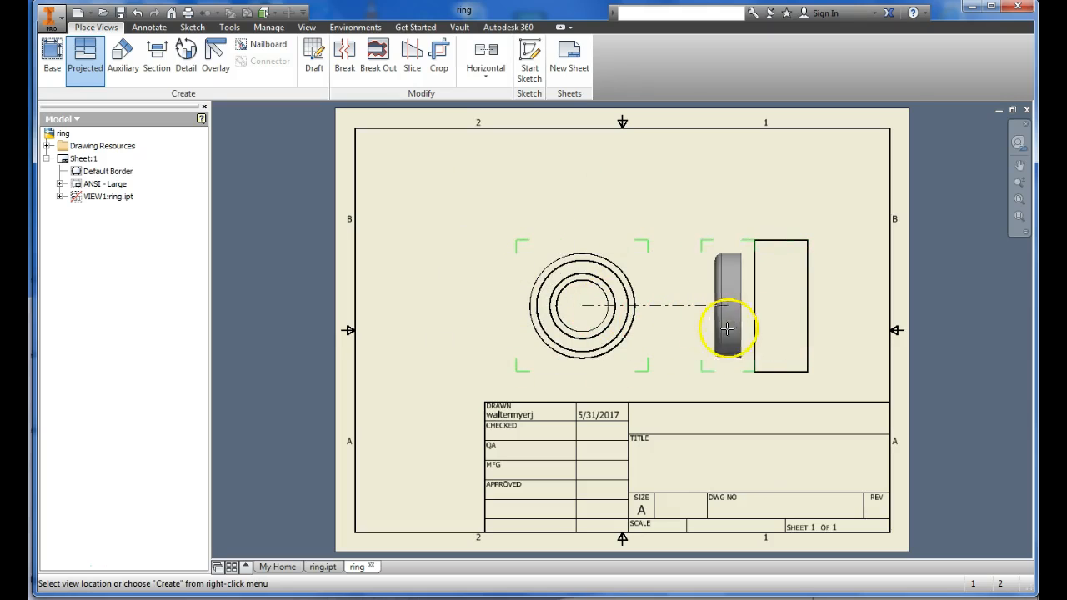
pyautogui.click(580, 170)
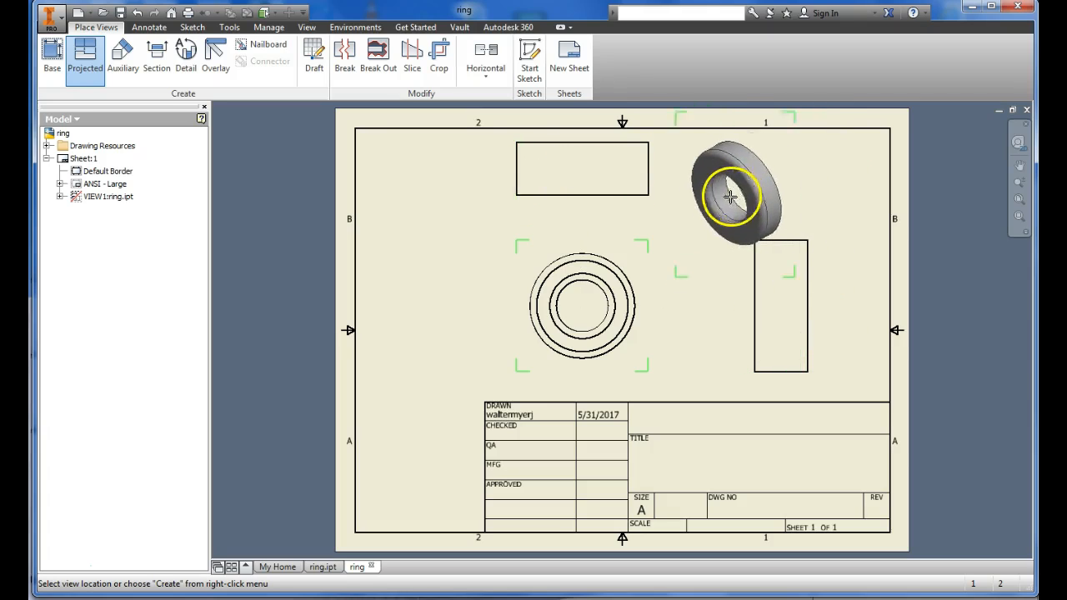
pyautogui.click(746, 184)
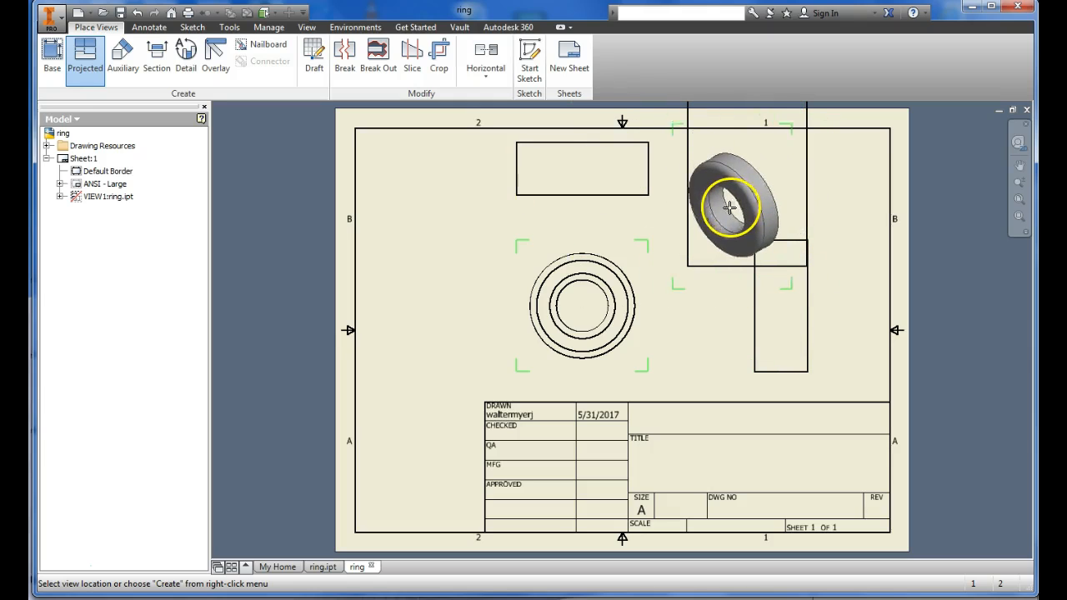
pyautogui.rightClick(739, 203)
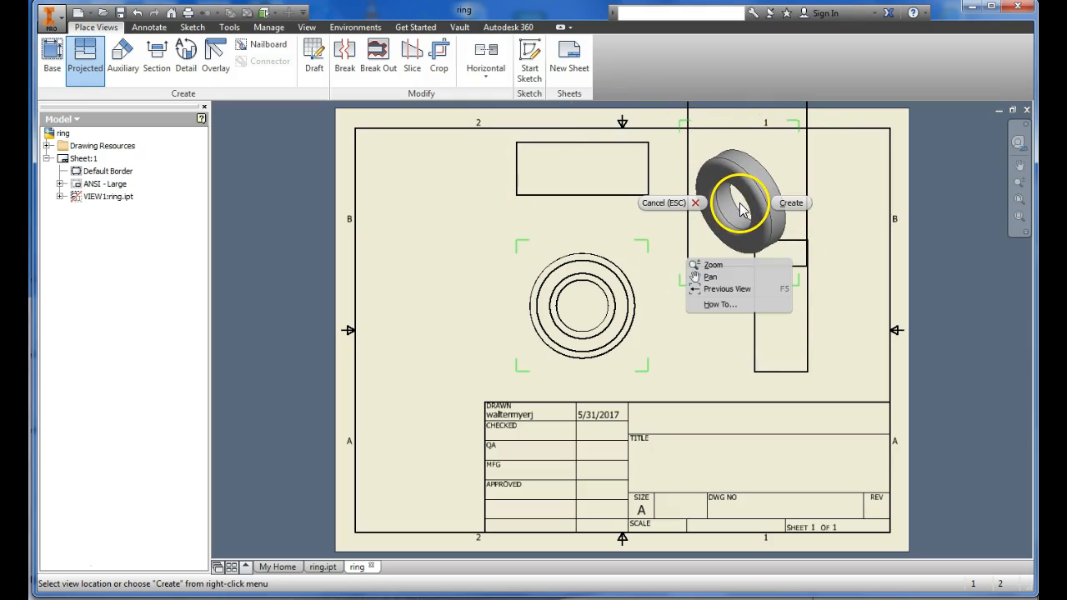
pyautogui.click(795, 205)
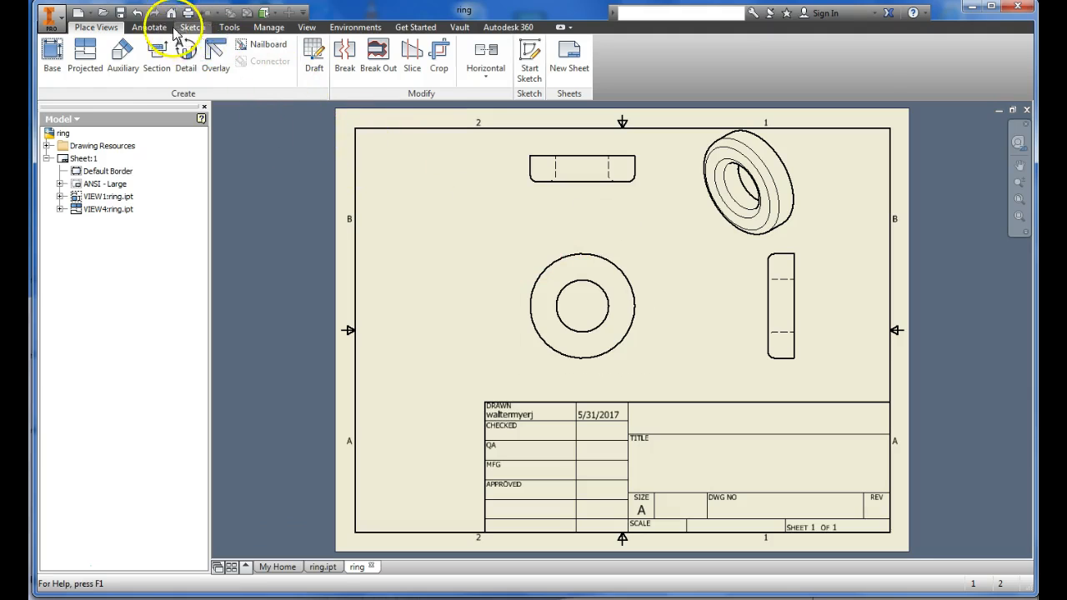
# Step: Save the drawing as ring in the Inventor Drawing (*.dwg) format
pyautogui.click(149, 26)
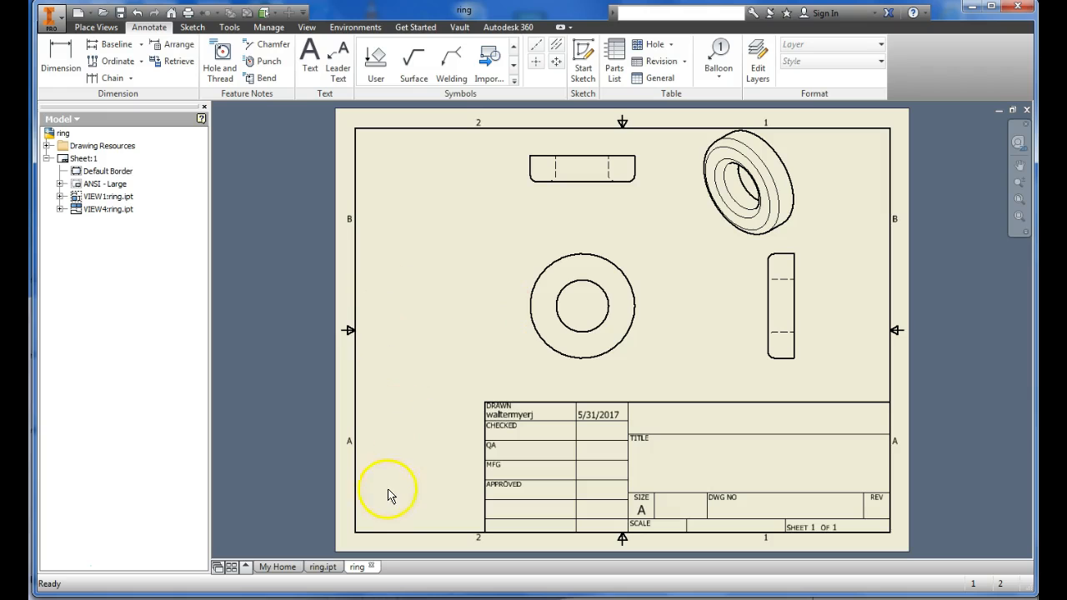
pyautogui.click(120, 12)
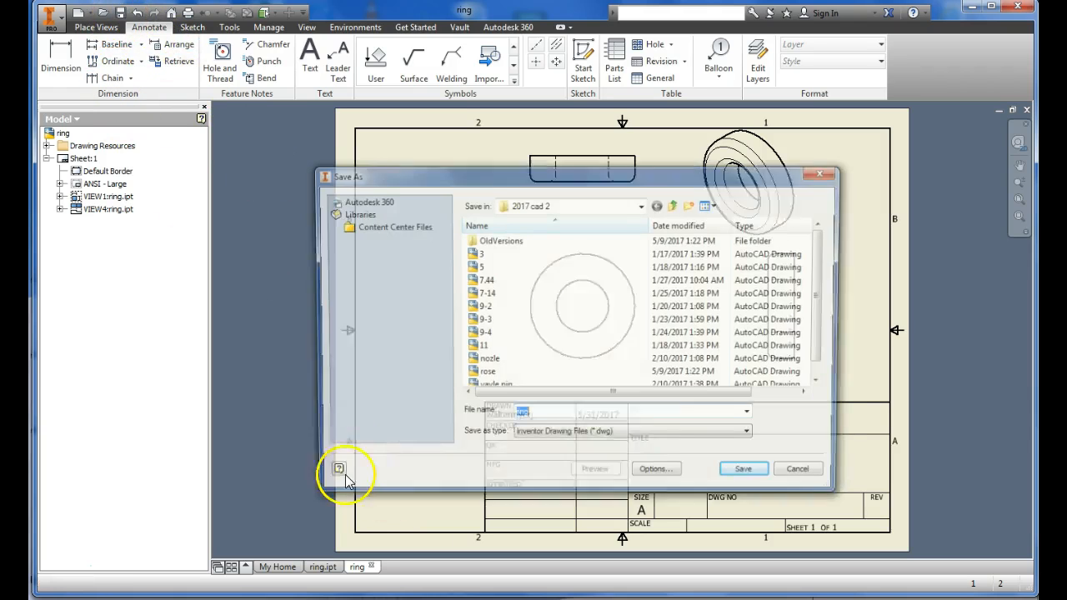
pyautogui.click(743, 469)
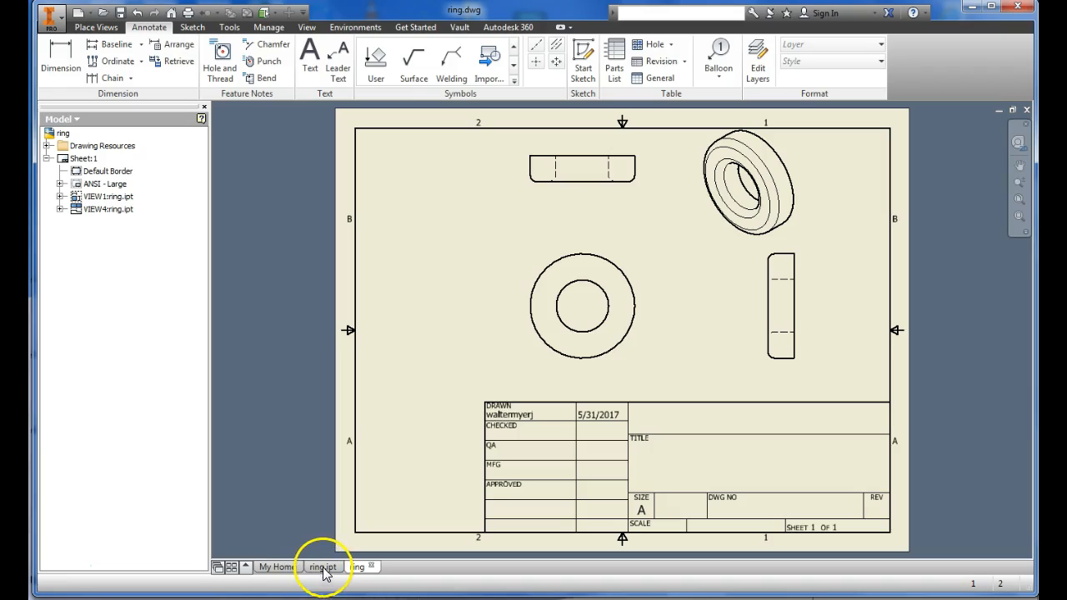
pyautogui.click(324, 567)
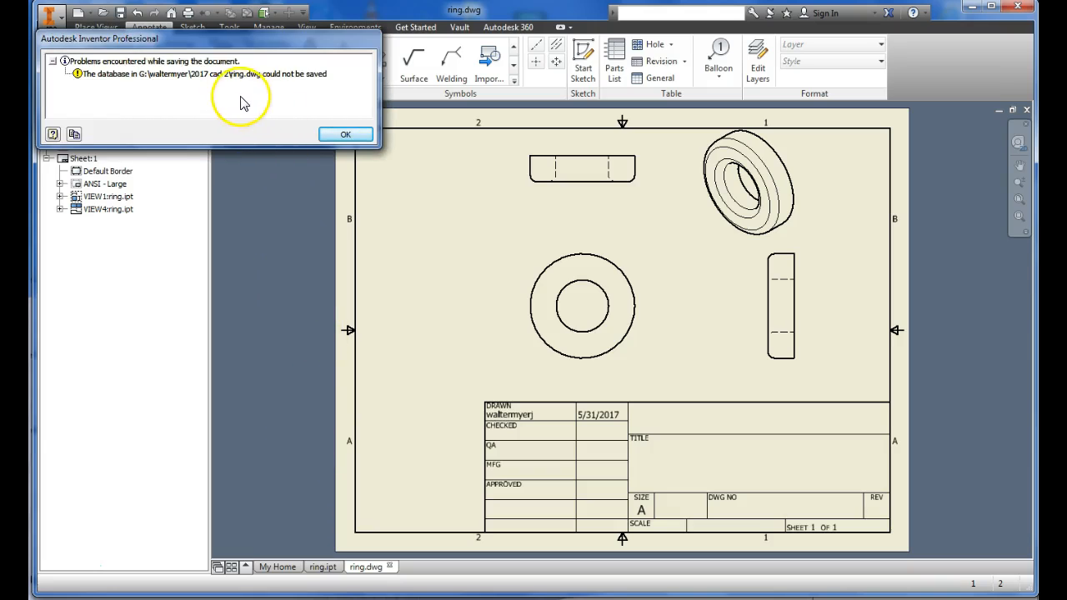
pyautogui.click(342, 139)
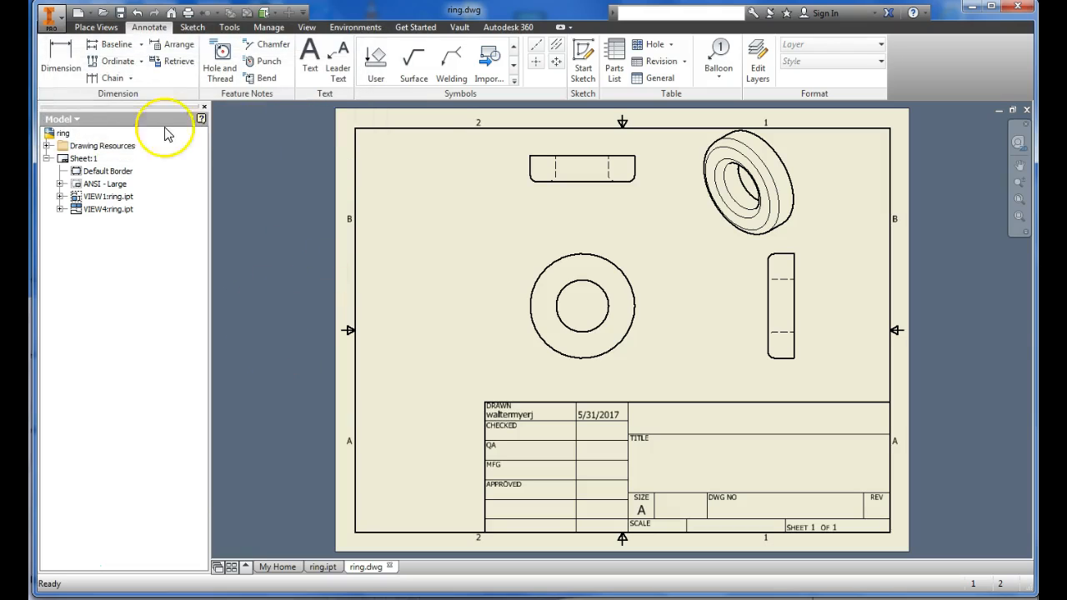
# Step: Try to save a copy of the drawing under the name ring1 in the same folder
pyautogui.click(50, 17)
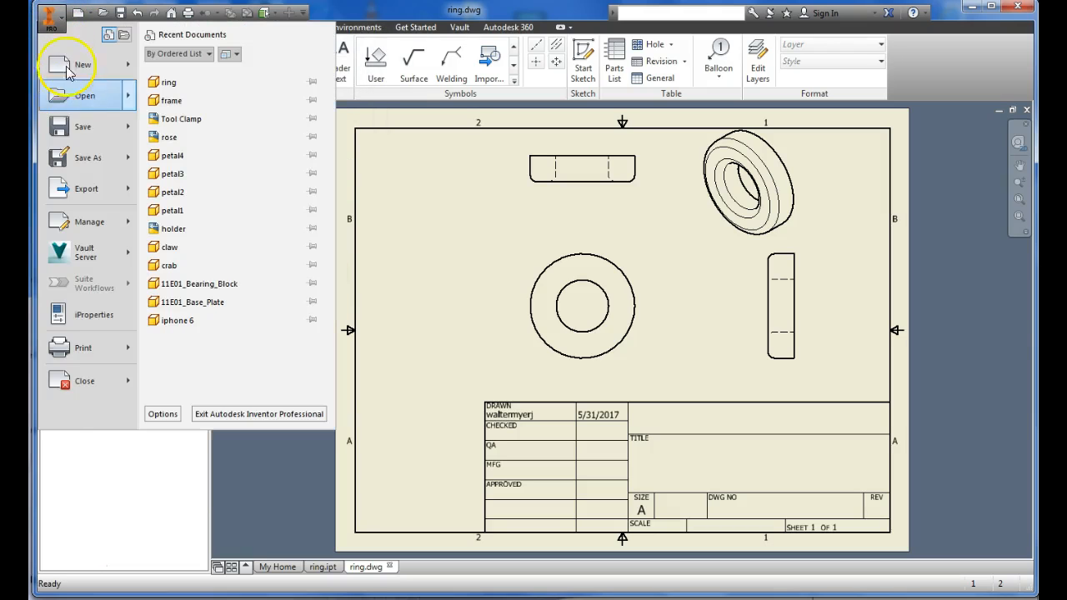
pyautogui.click(90, 159)
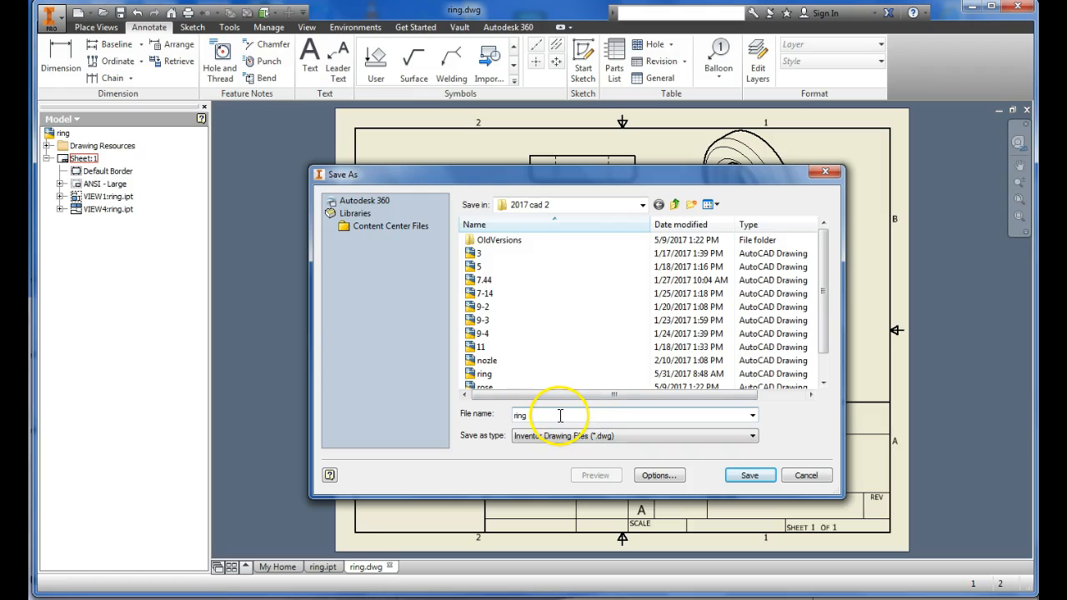
pyautogui.write('1')
pyautogui.click(750, 475)
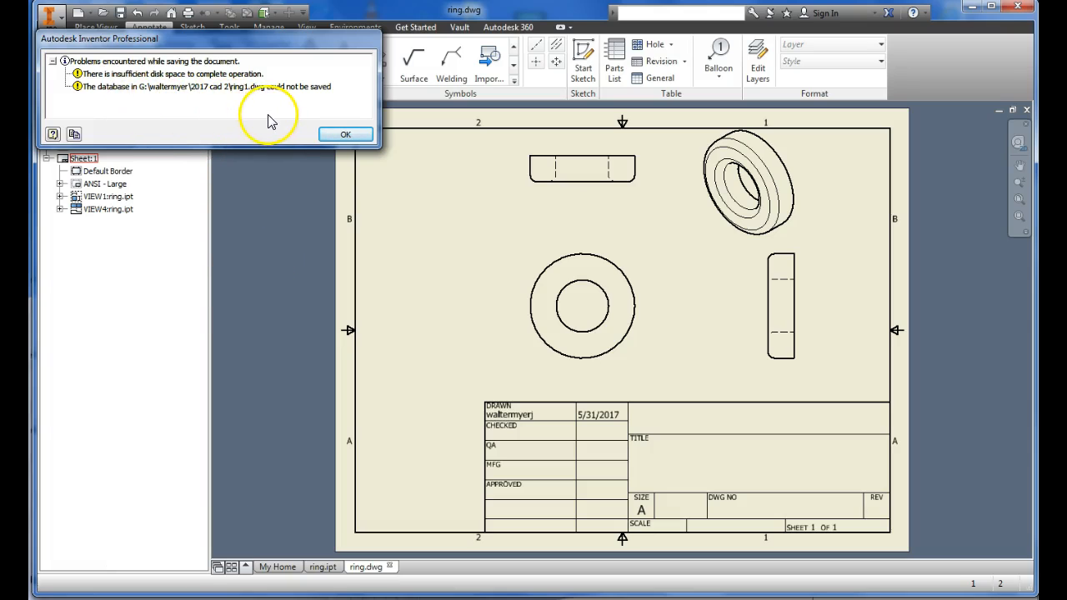
pyautogui.click(343, 135)
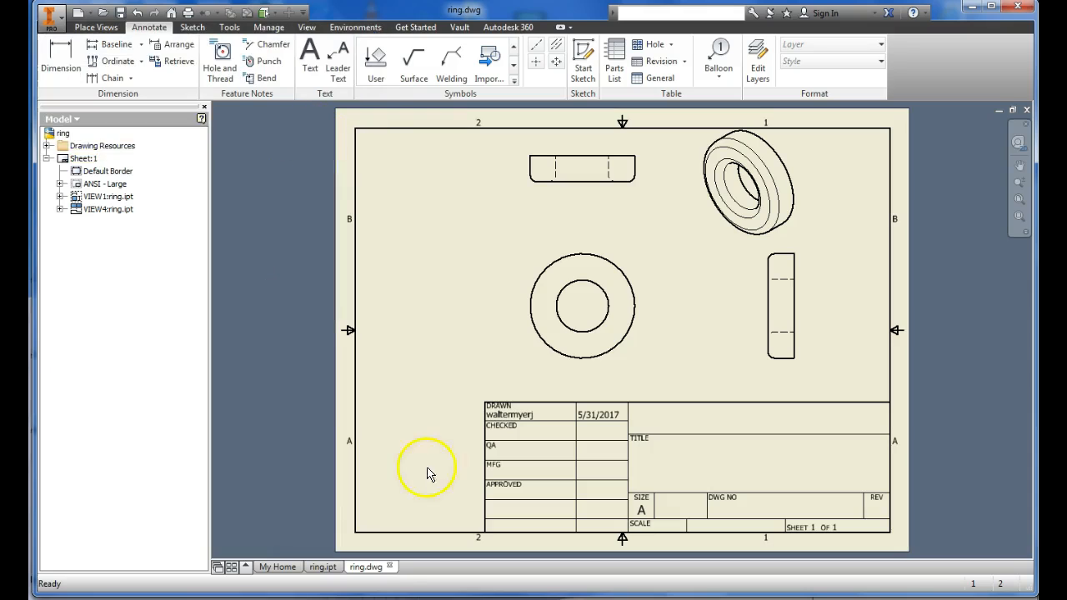
# Step: Return to the ring.ipt part and start a new 2D sketch on the ring's flat top face
pyautogui.click(322, 567)
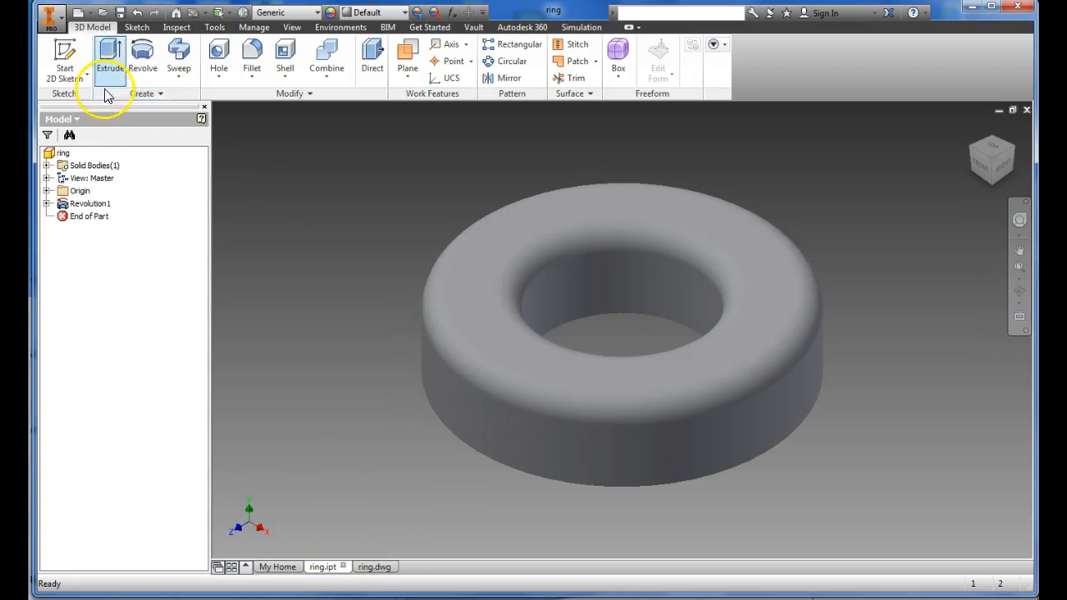
pyautogui.click(65, 56)
pyautogui.click(471, 297)
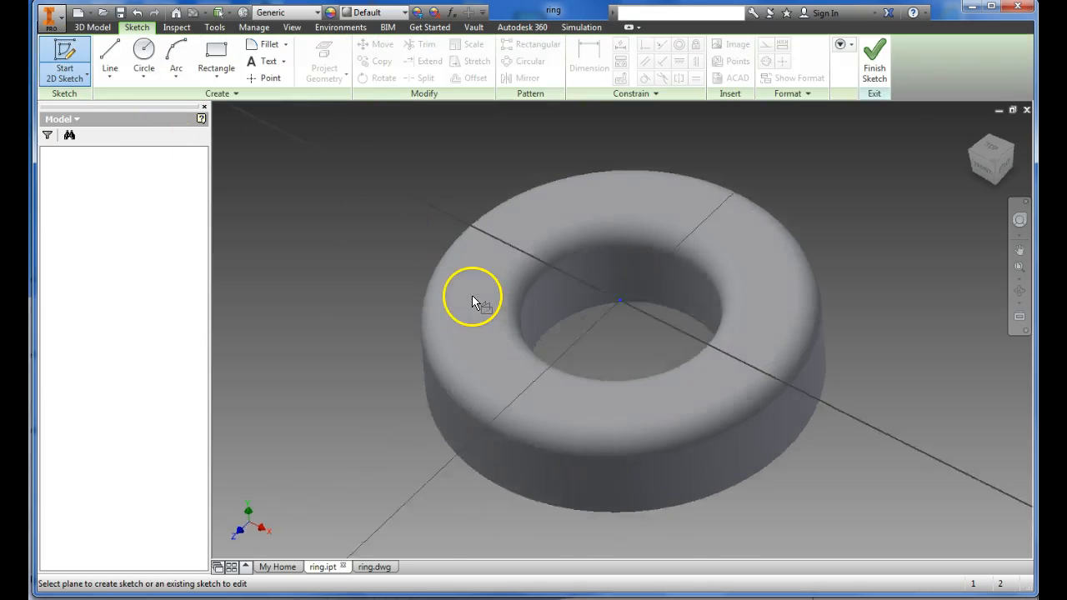
# Step: Sketch a small circle on the left part of the ring's flat face, touching the face's inner edge, and finish the sketch
pyautogui.click(144, 52)
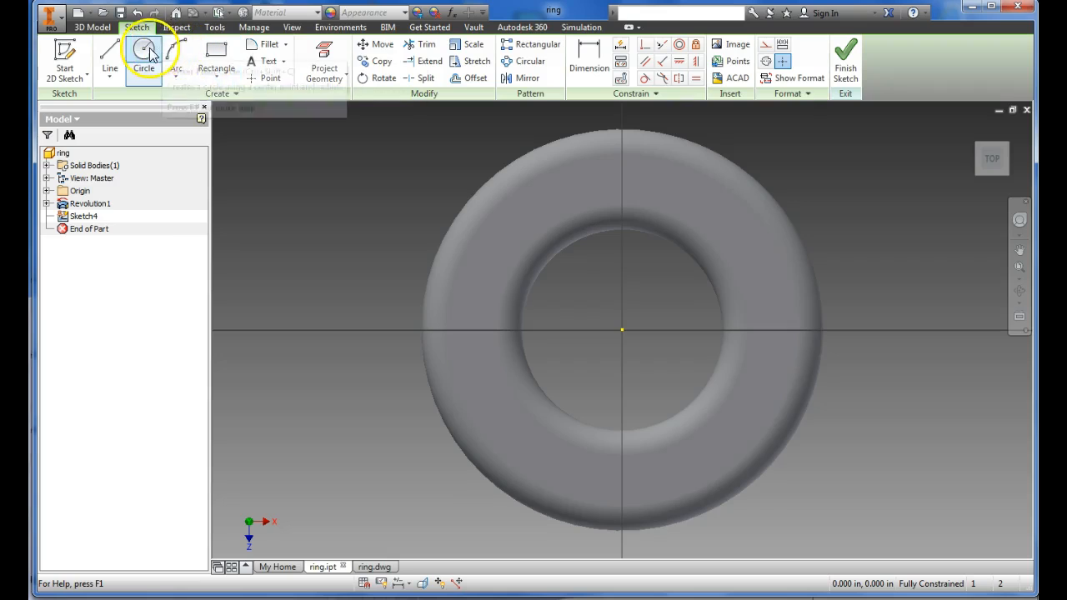
pyautogui.click(622, 330)
pyautogui.click(457, 267)
pyautogui.click(479, 285)
pyautogui.click(501, 293)
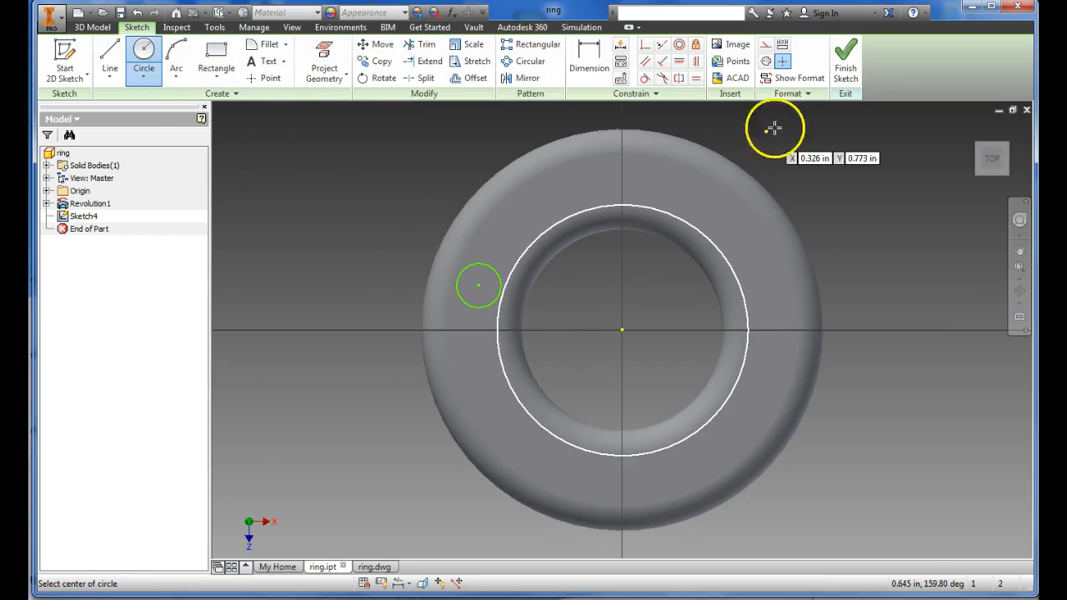
pyautogui.click(846, 71)
# Step: Extrude the small circle 1 in upward from the ring's flat face as a joined cylindrical post
pyautogui.click(110, 59)
pyautogui.click(550, 212)
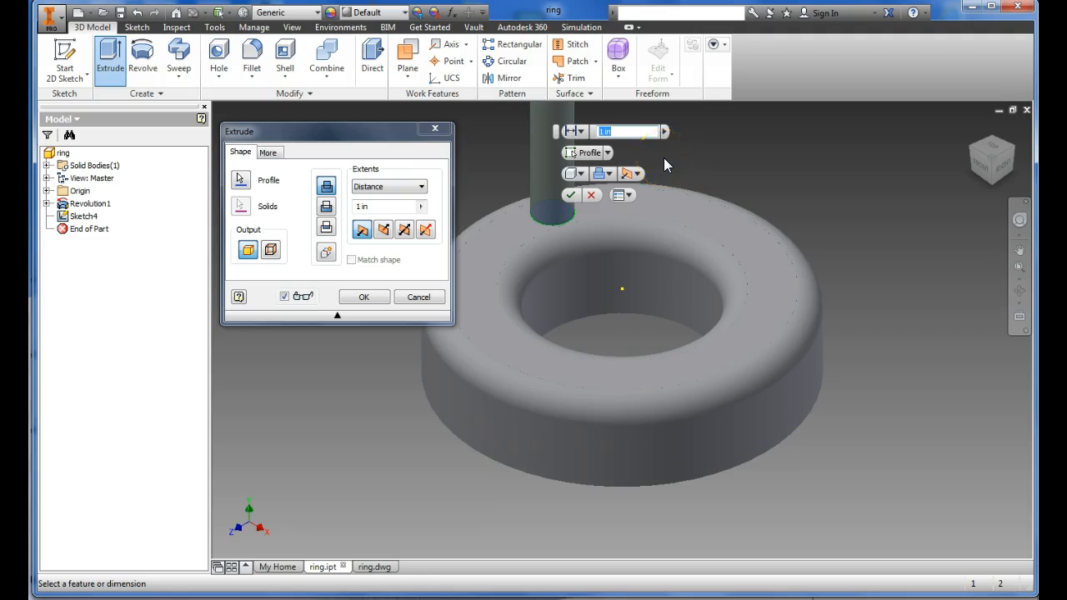
pyautogui.press('Return')
pyautogui.moveTo(622, 186); pyautogui.dragTo(562, 321, button='middle')
# Step: Try to save the ring part, review the full list of reported save problems and dismiss it
pyautogui.click(123, 13)
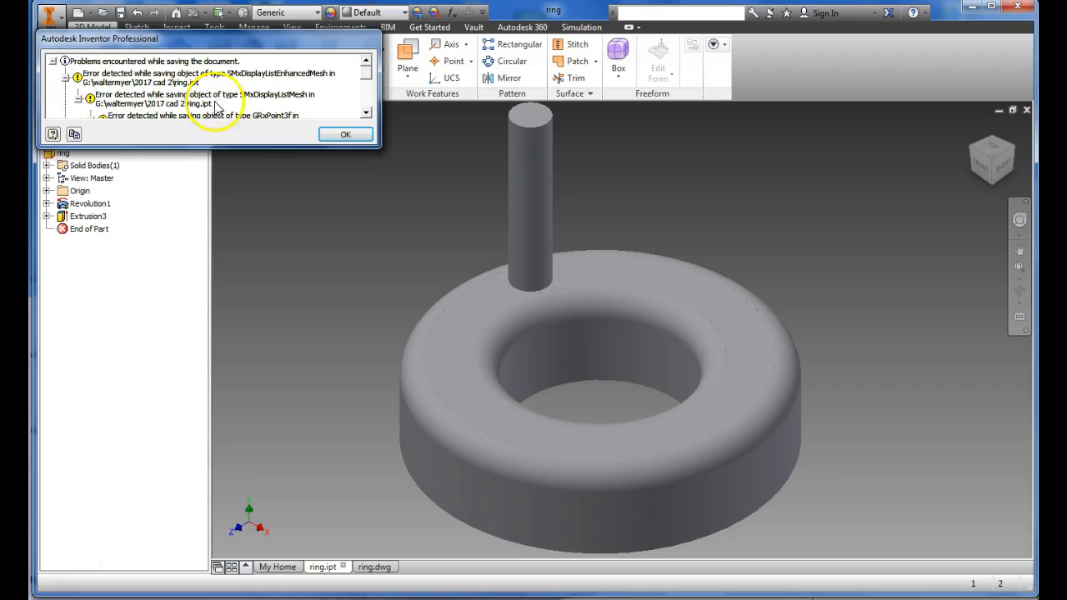
pyautogui.click(366, 112)
pyautogui.click(366, 113)
pyautogui.click(366, 113)
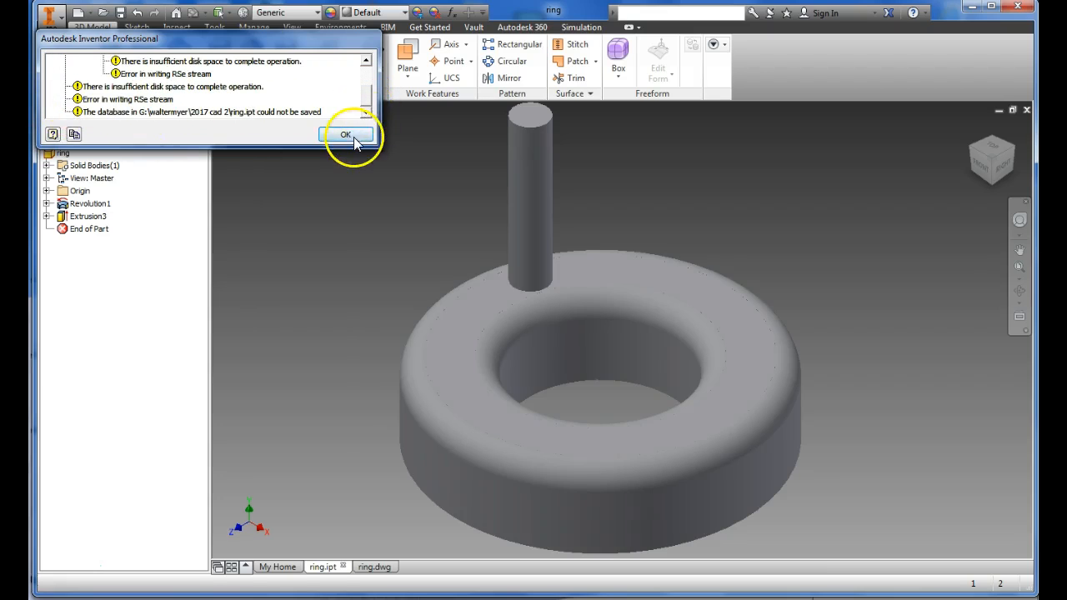
pyautogui.click(346, 136)
# Step: Switch to the ring.dwg drawing and move the base view of the ring down and to the left on the sheet
pyautogui.click(375, 569)
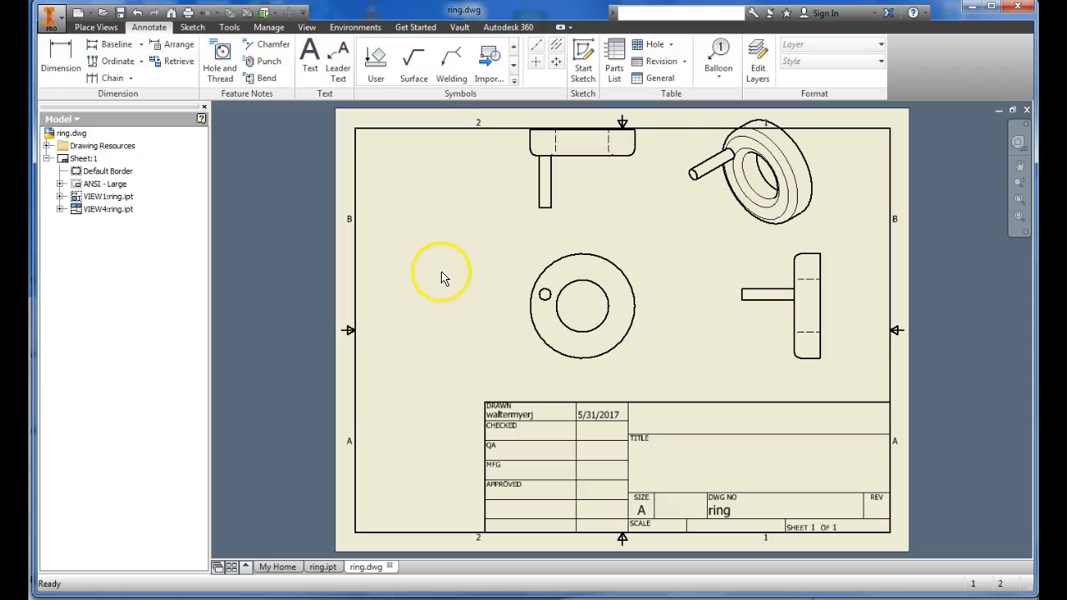
pyautogui.click(521, 322)
pyautogui.moveTo(510, 325); pyautogui.dragTo(471, 341)
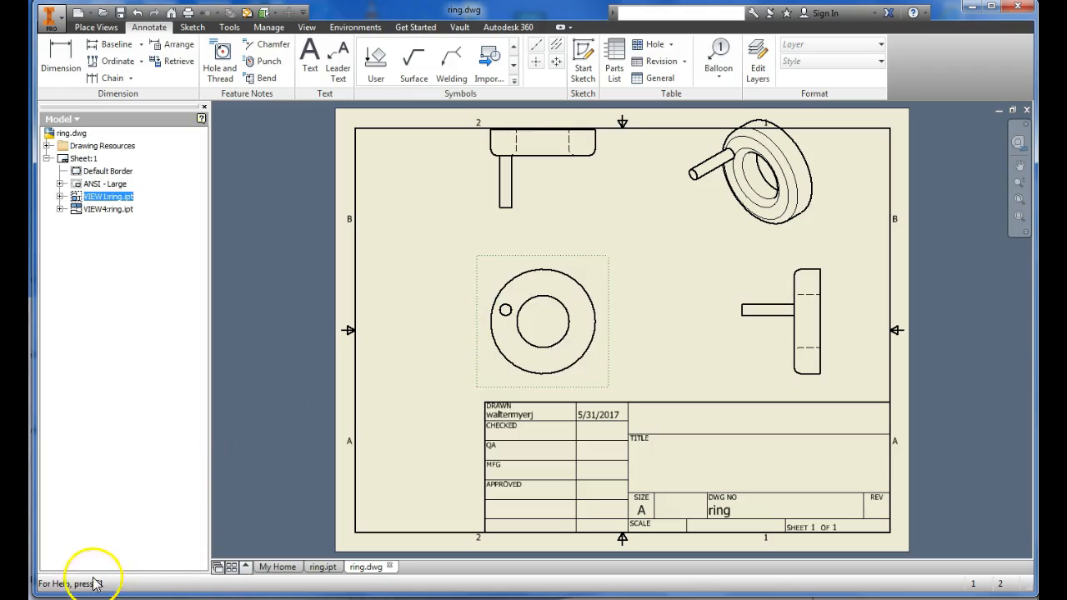